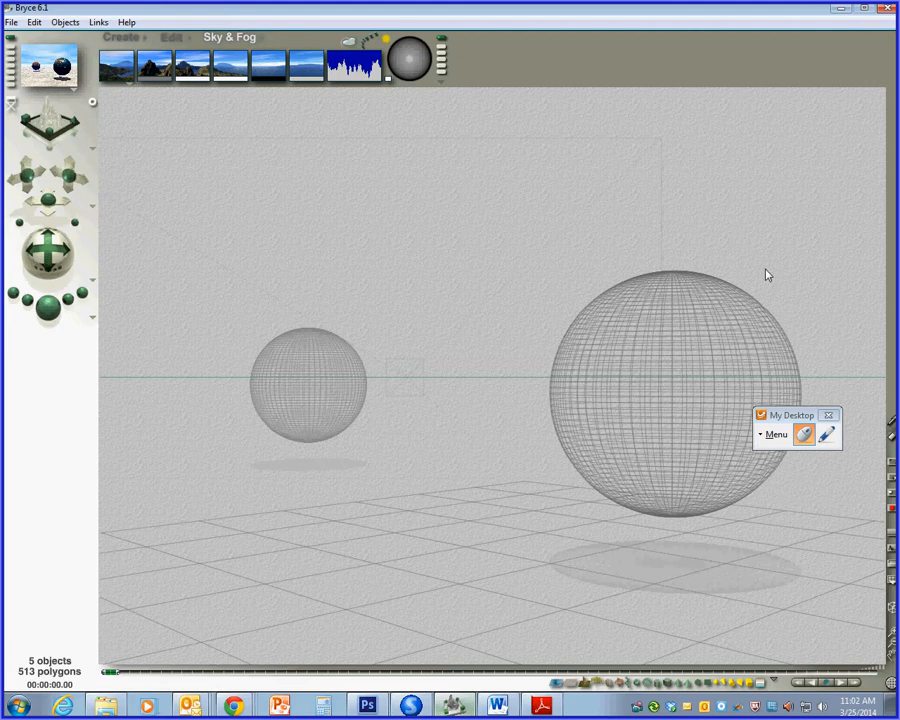
- Render the scene to check it, return to the wireframe, and move the small sphere farther back from the camera
left_click(46, 312)
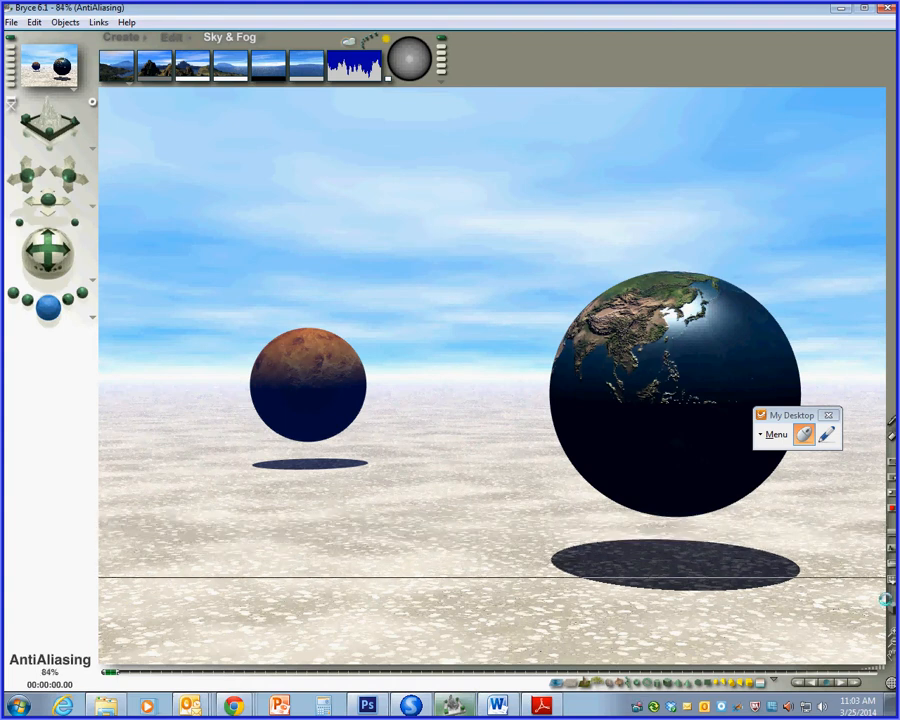
left_click(48, 65)
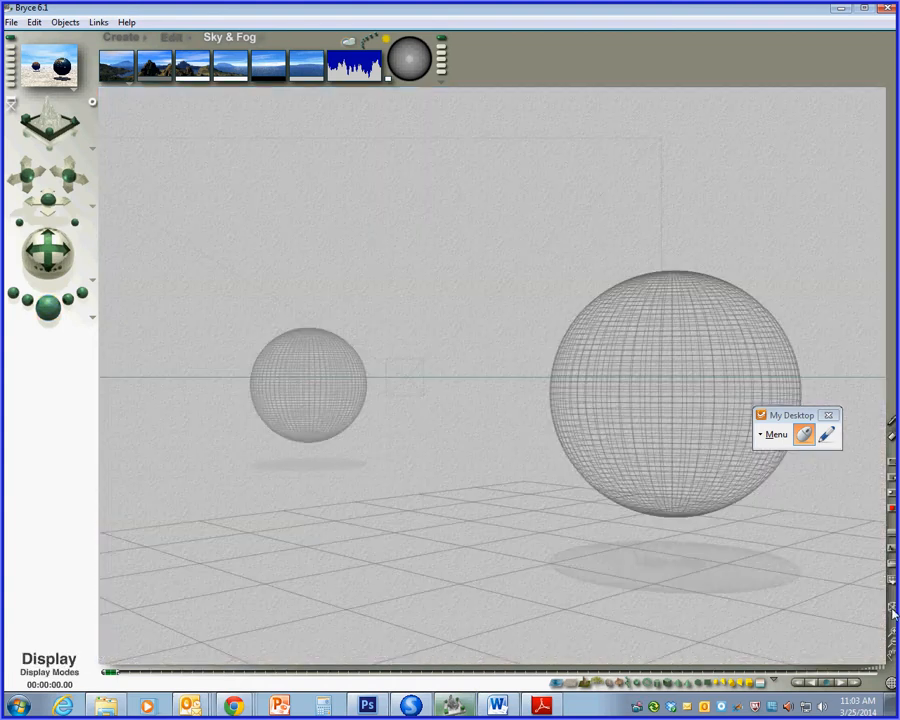
left_click(296, 364)
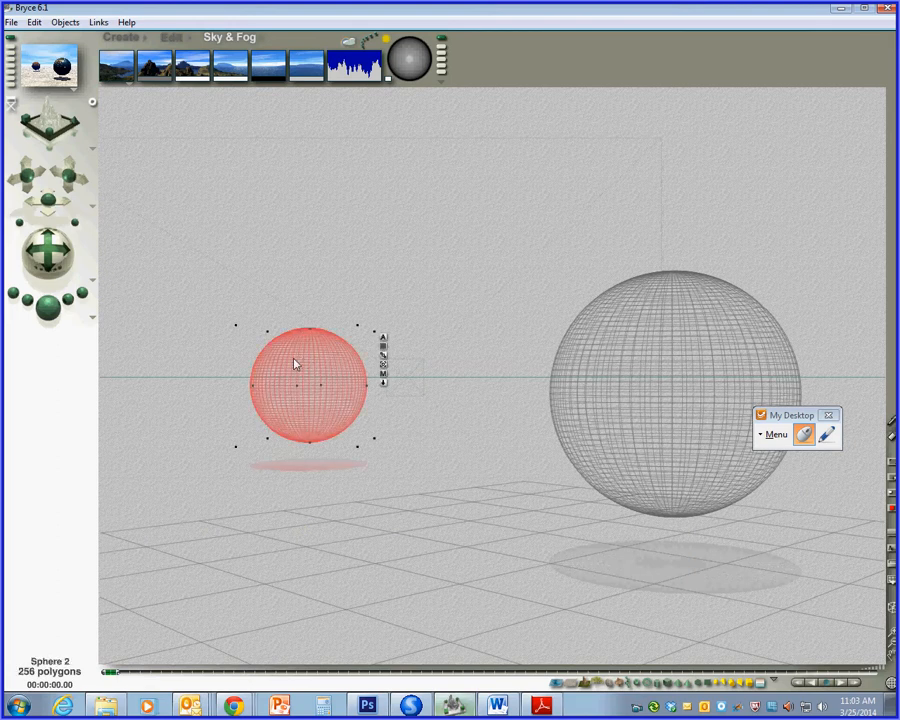
left_click(172, 37)
left_click_drag(264, 63, 273, 58)
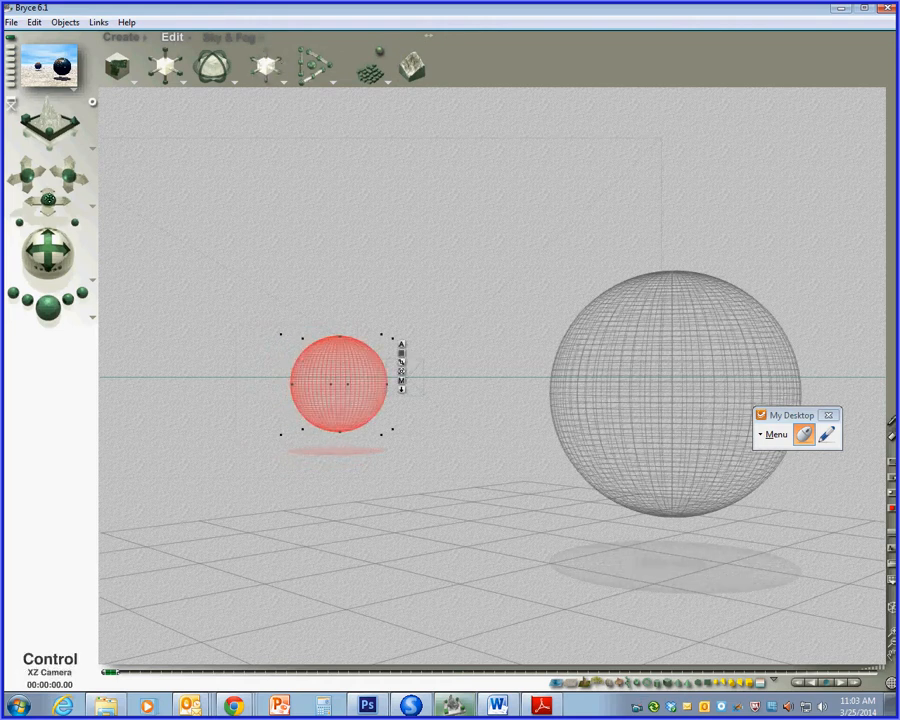
- Shift the camera sideways so both spheres sit slightly farther left in the view, and render the scene
left_click_drag(48, 200, 54, 200)
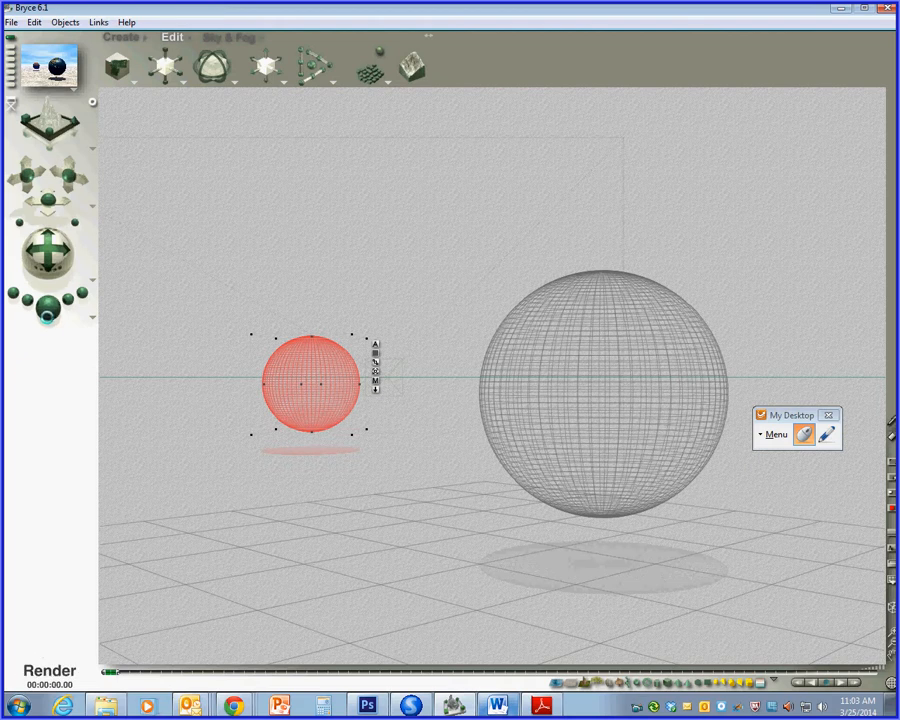
left_click(49, 310)
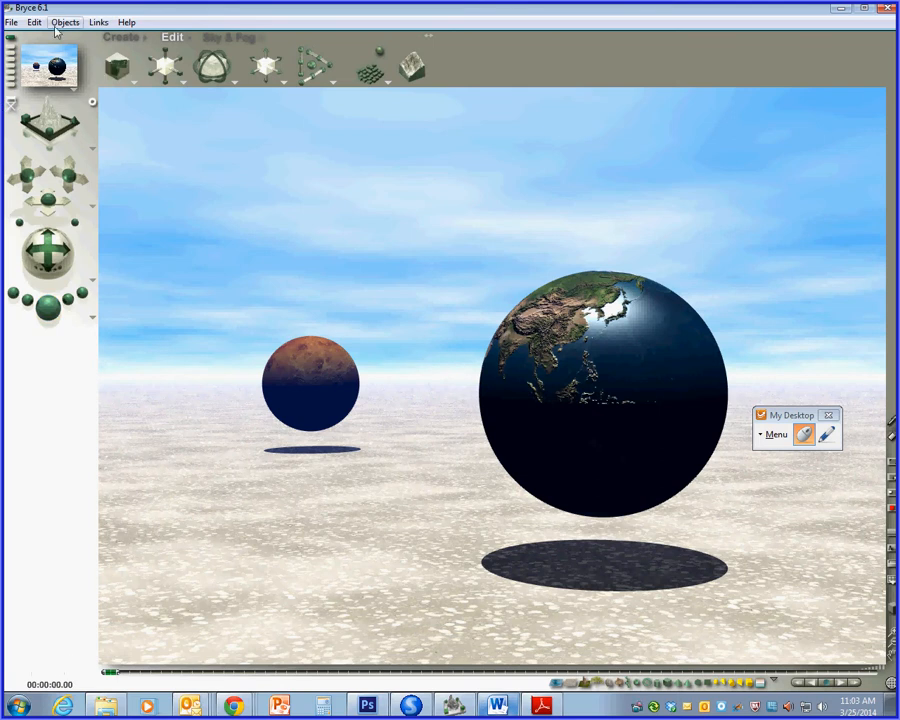
- Save the rendered view as a new Bryce 6 file in the Warm Ups folder, changing the file name's ending to "p5 left"
left_click(9, 21)
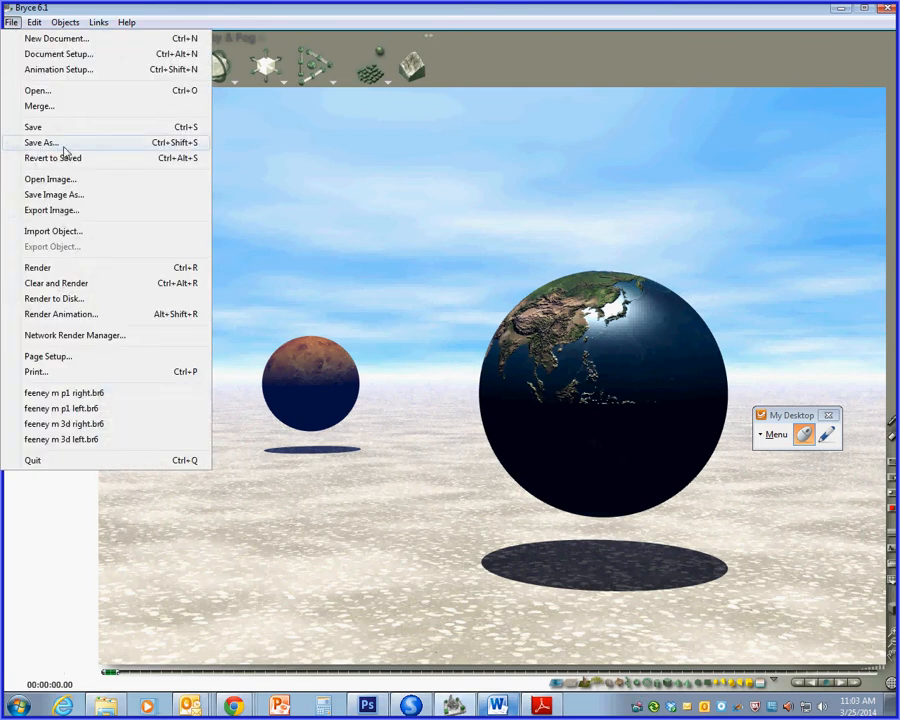
left_click(69, 146)
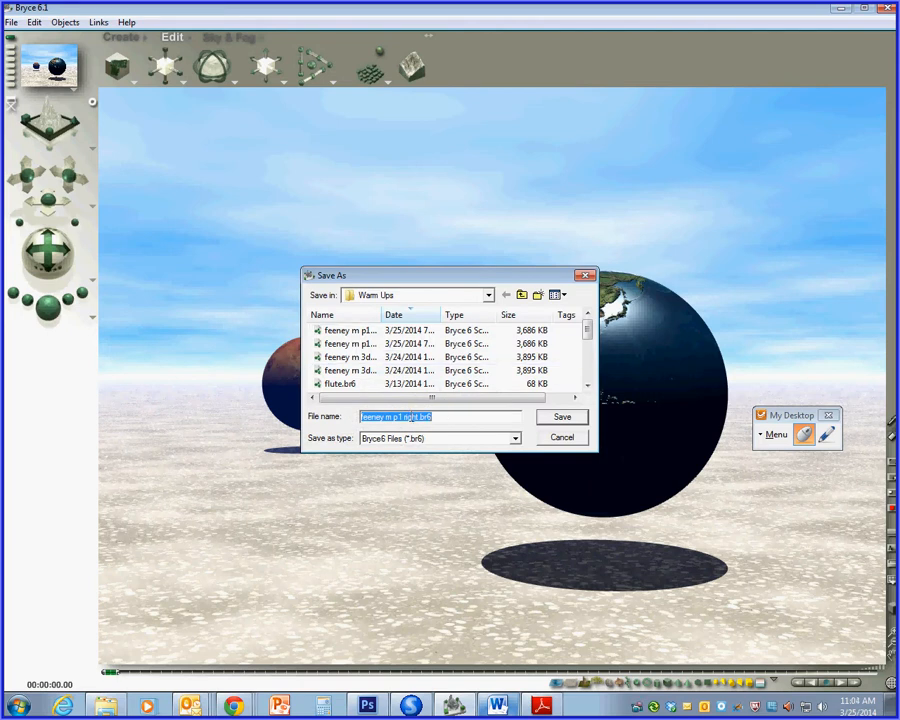
left_click_drag(418, 418, 408, 417)
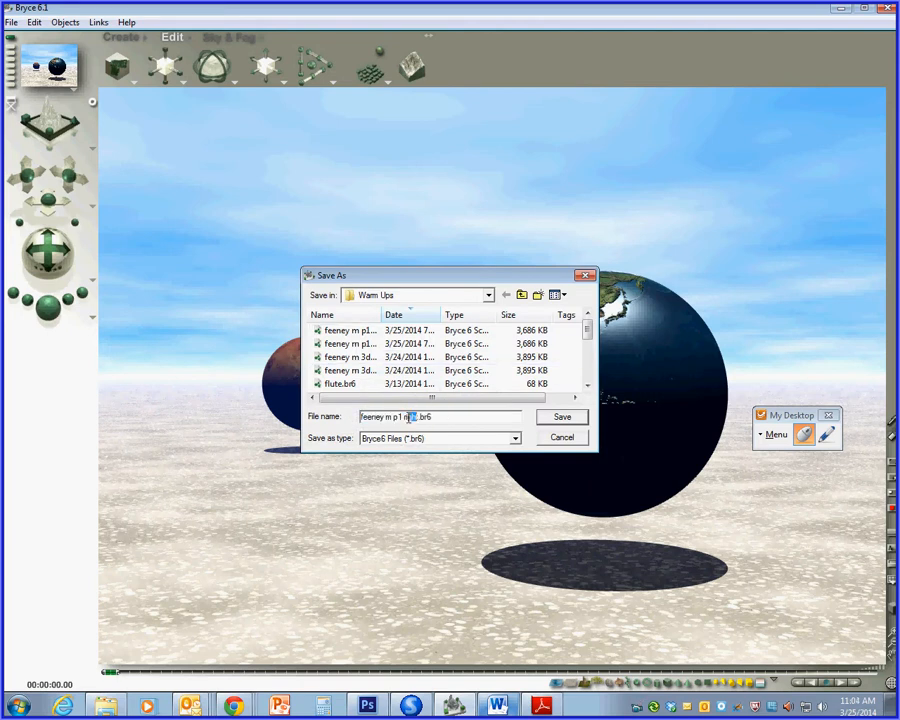
type("5 lef")
left_click(564, 418)
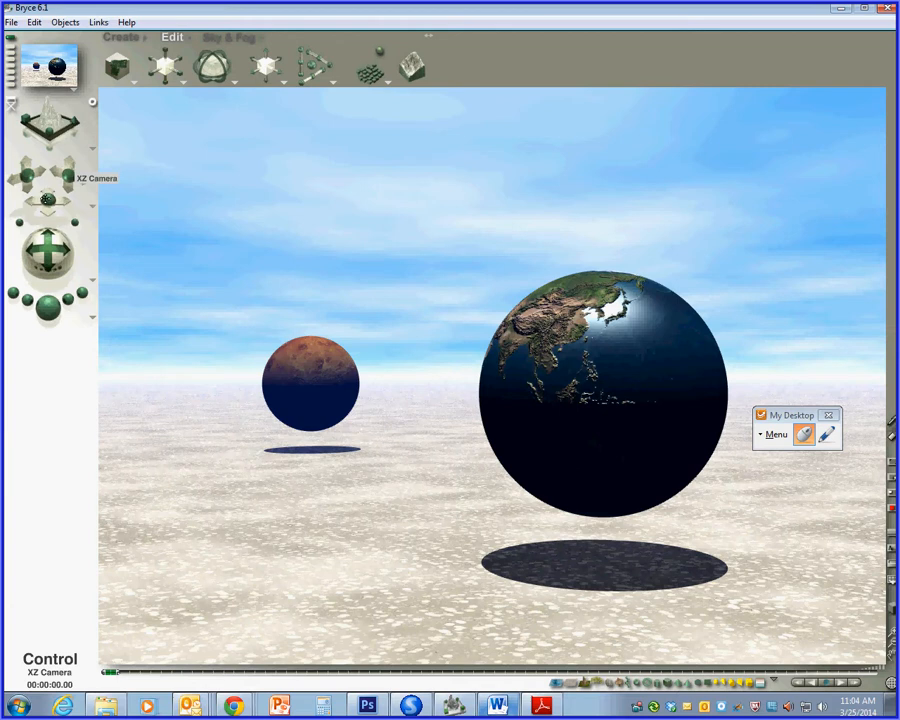
- Shift the camera sideways so both spheres move slightly right in the view, and render this second viewpoint
left_click_drag(48, 200, 48, 200)
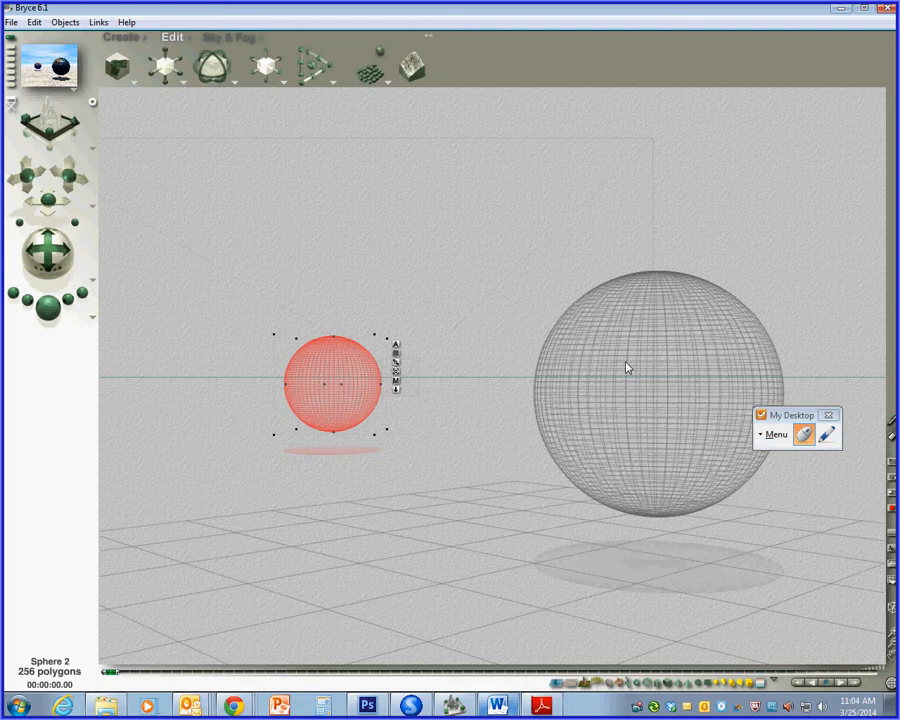
left_click(47, 308)
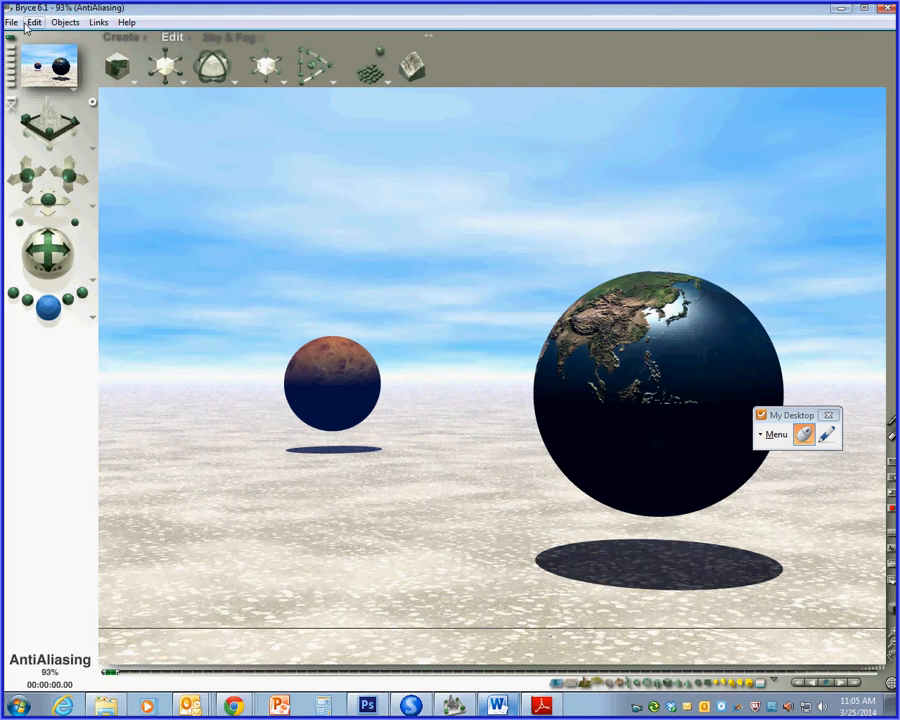
- Save the second viewpoint as a separate file in the Warm Ups folder, changing the file name's ending to "p5 right"
left_click(11, 23)
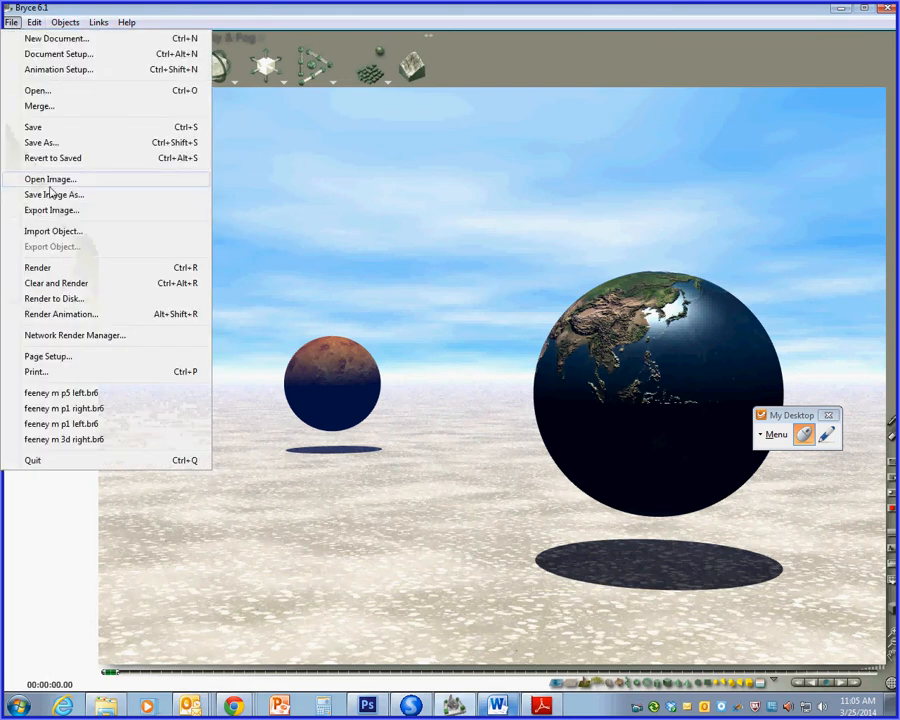
left_click(80, 140)
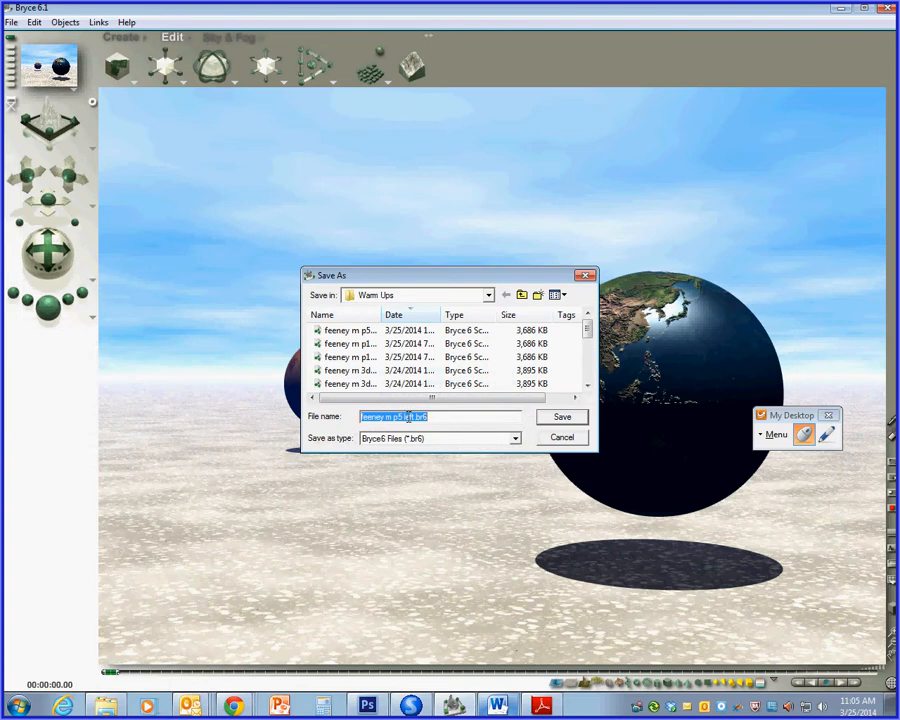
left_click_drag(404, 416, 451, 432)
key("BackSpace")
type("righ")
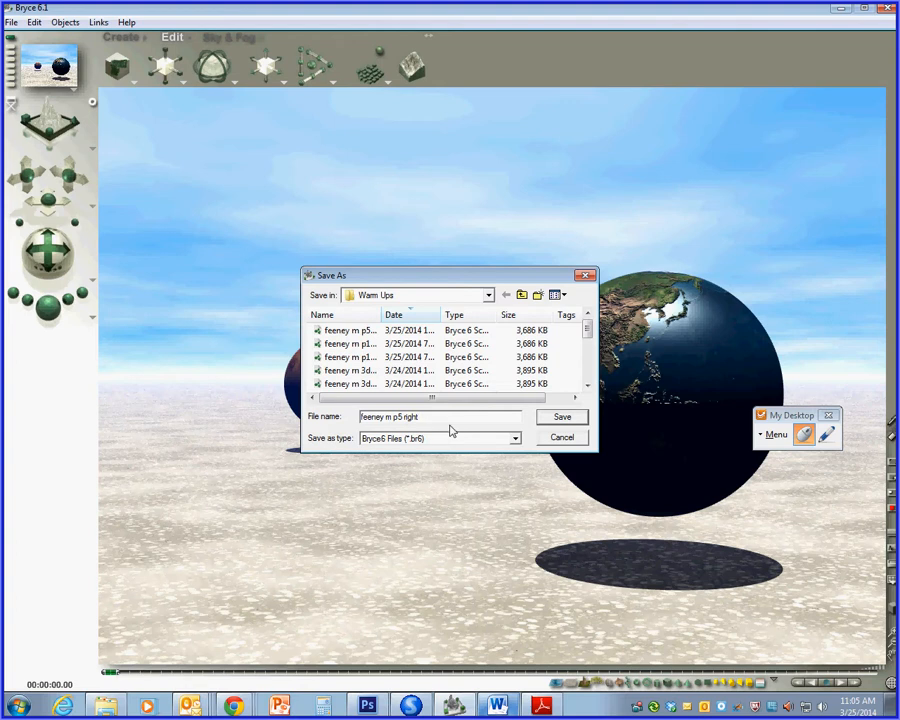
left_click(567, 417)
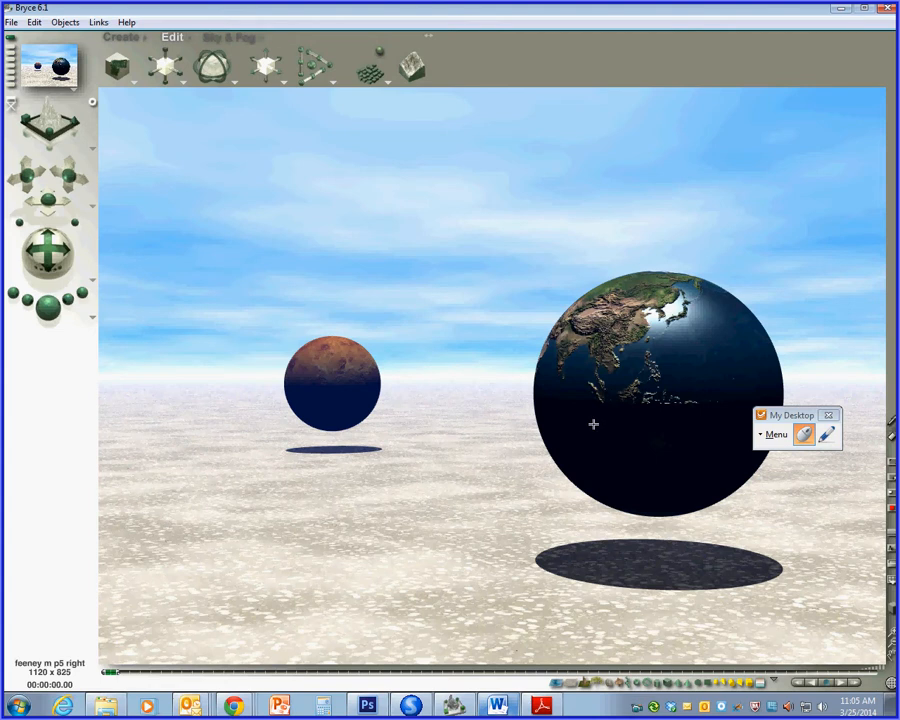
- Switch to Photoshop and open the "p5 right" BMP render from the Warm Ups folder
left_click(367, 706)
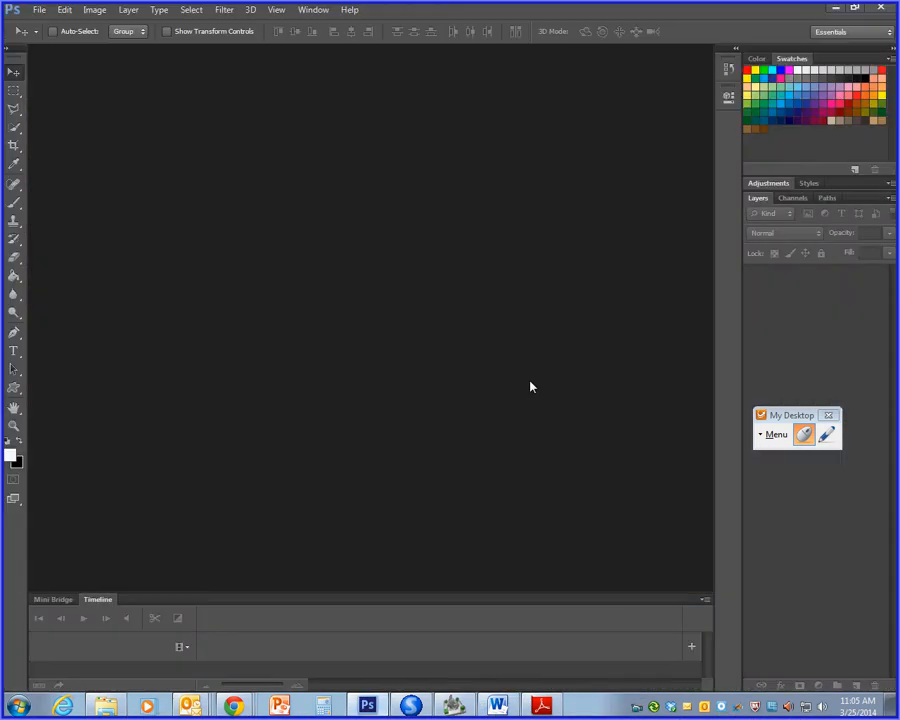
left_click(43, 14)
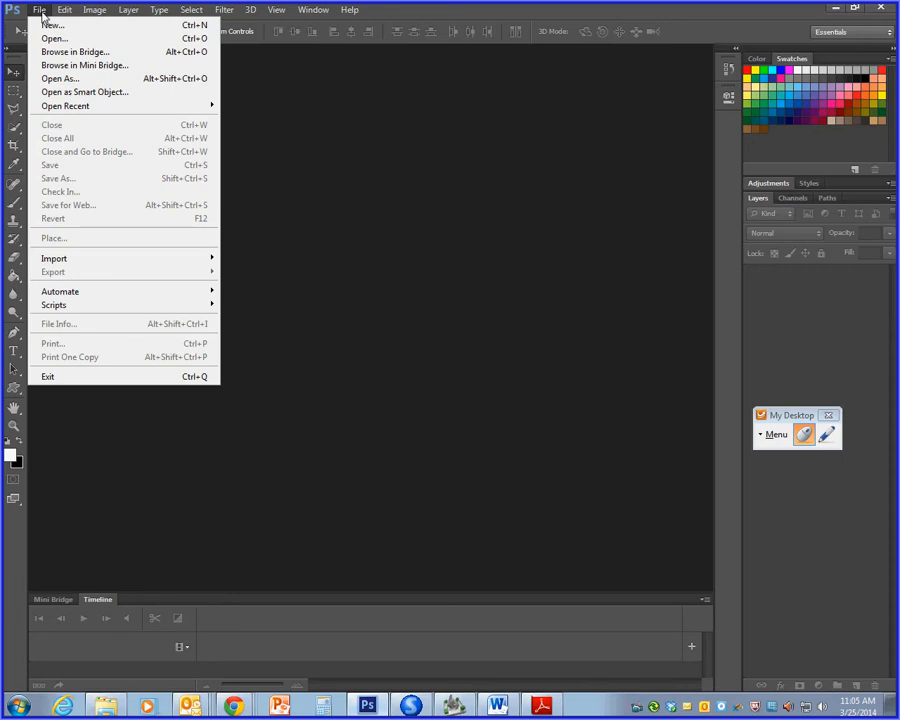
left_click(62, 40)
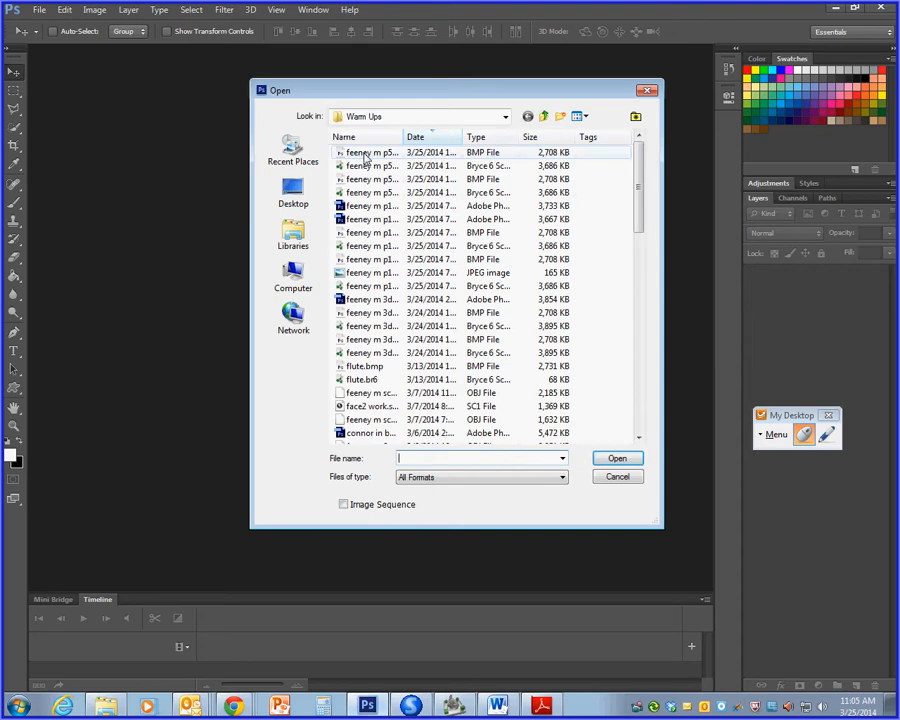
left_click(364, 158)
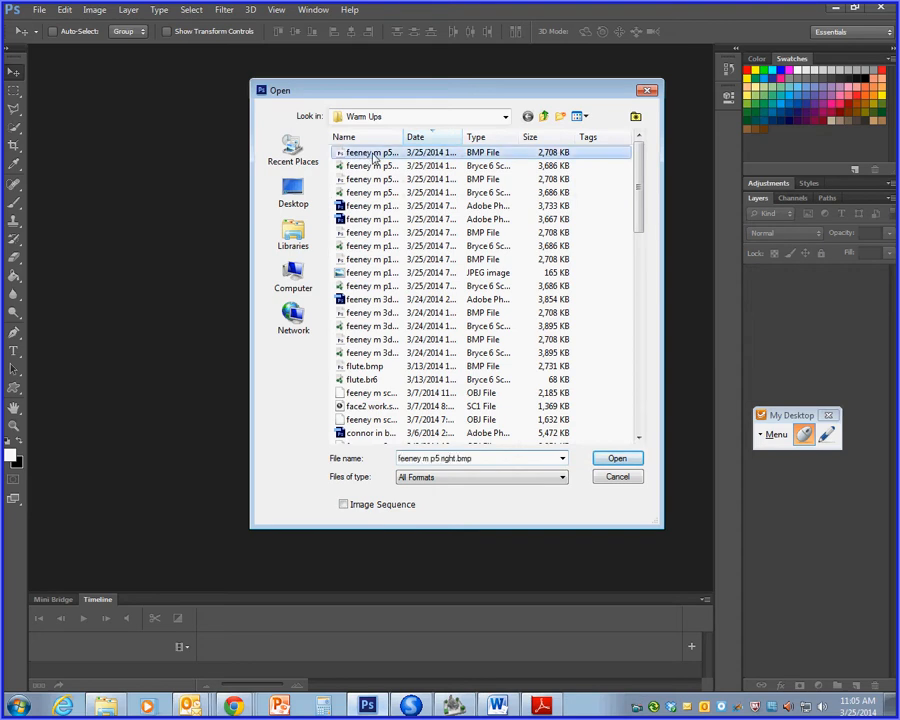
left_click(460, 458)
left_click(614, 459)
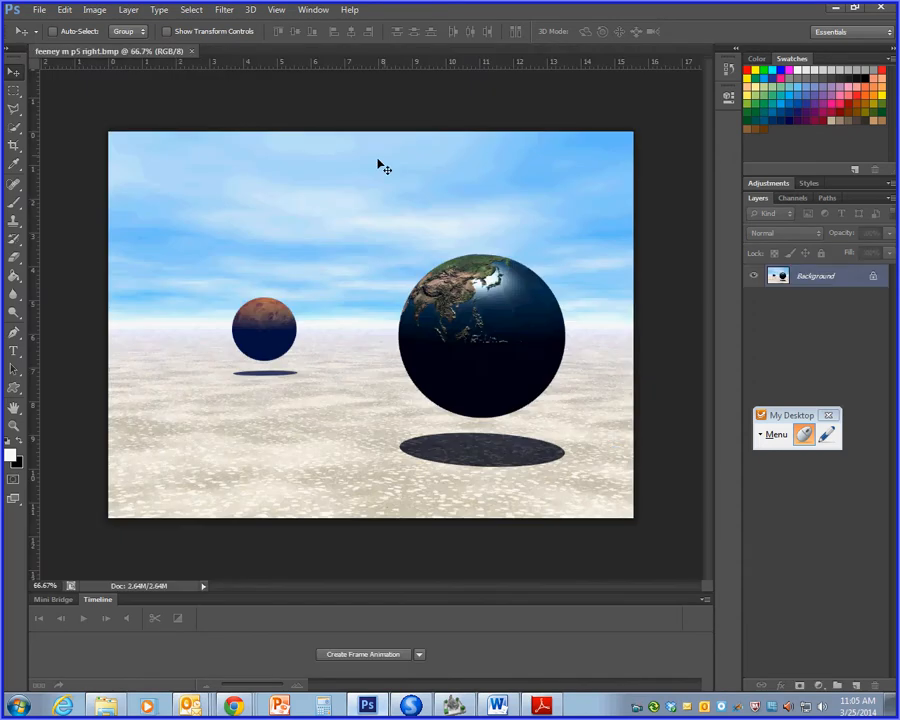
- Open the "p5 left" BMP render from the Warm Ups folder as a second document
left_click(39, 10)
left_click(44, 37)
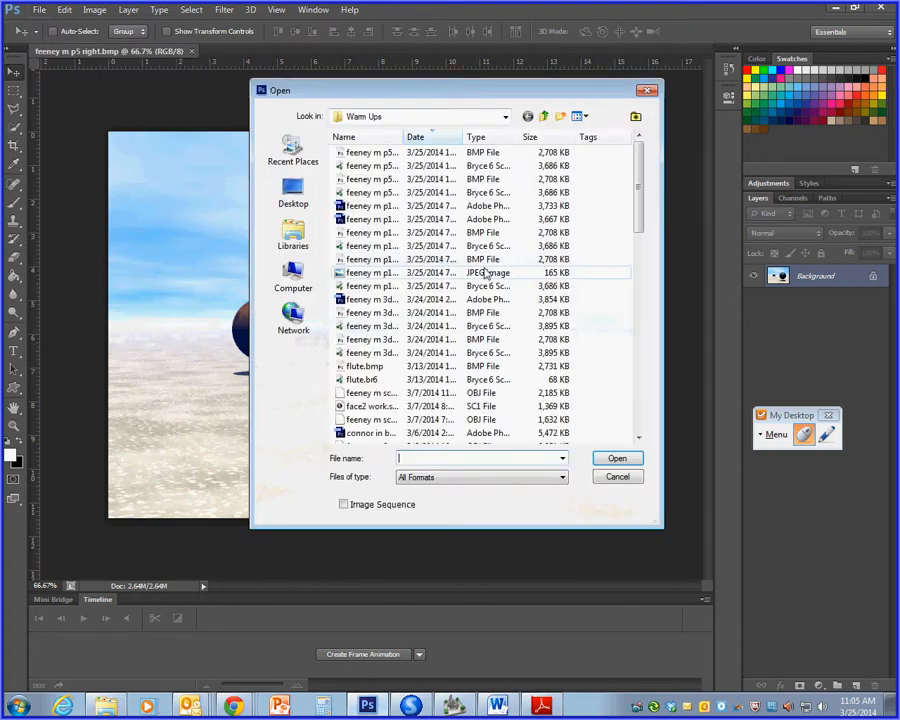
left_click(375, 179)
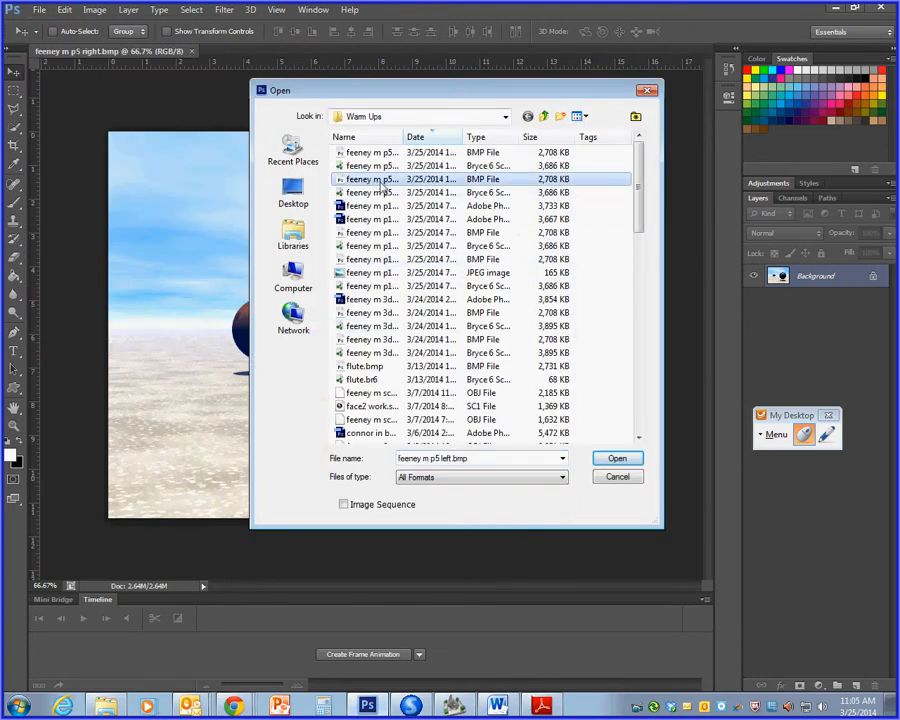
left_click(626, 467)
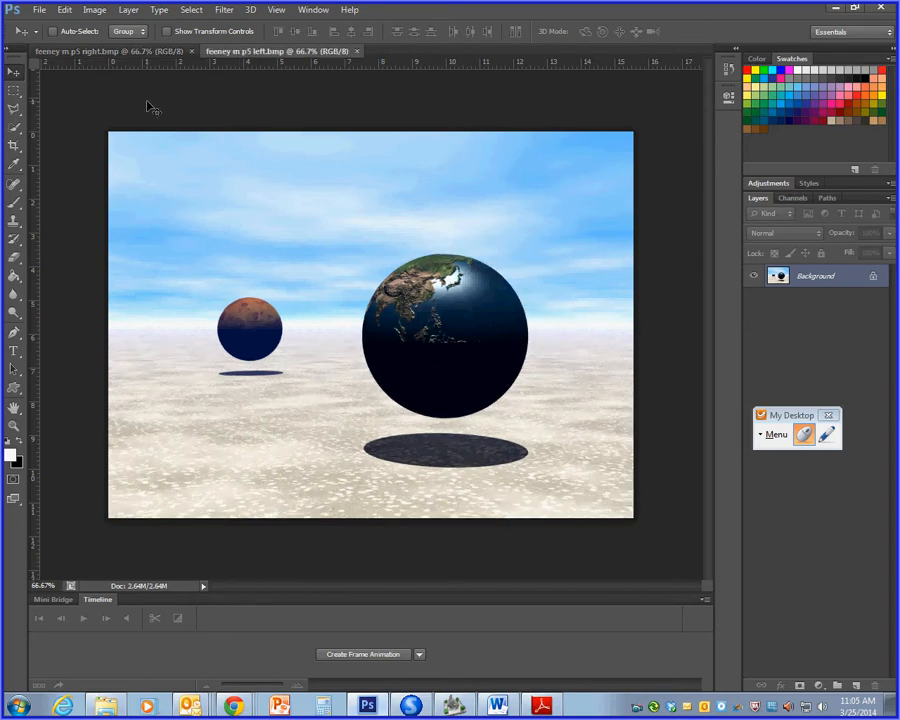
- Alternate between the right and left renders to compare the positions of the two spheres
left_click(125, 52)
left_click(220, 52)
left_click(118, 52)
left_click(226, 52)
left_click(127, 52)
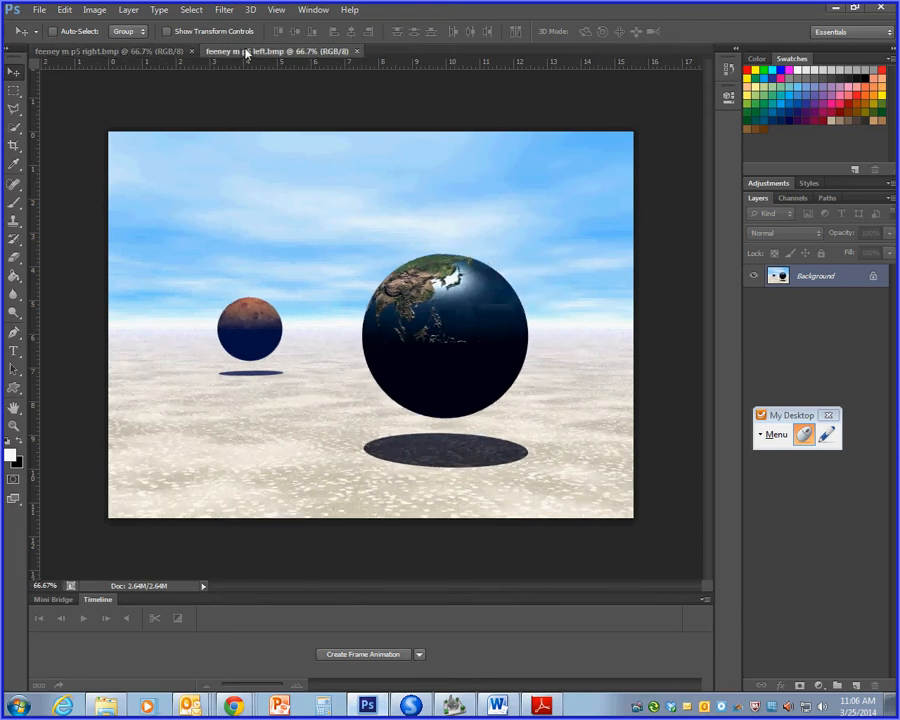
left_click(112, 51)
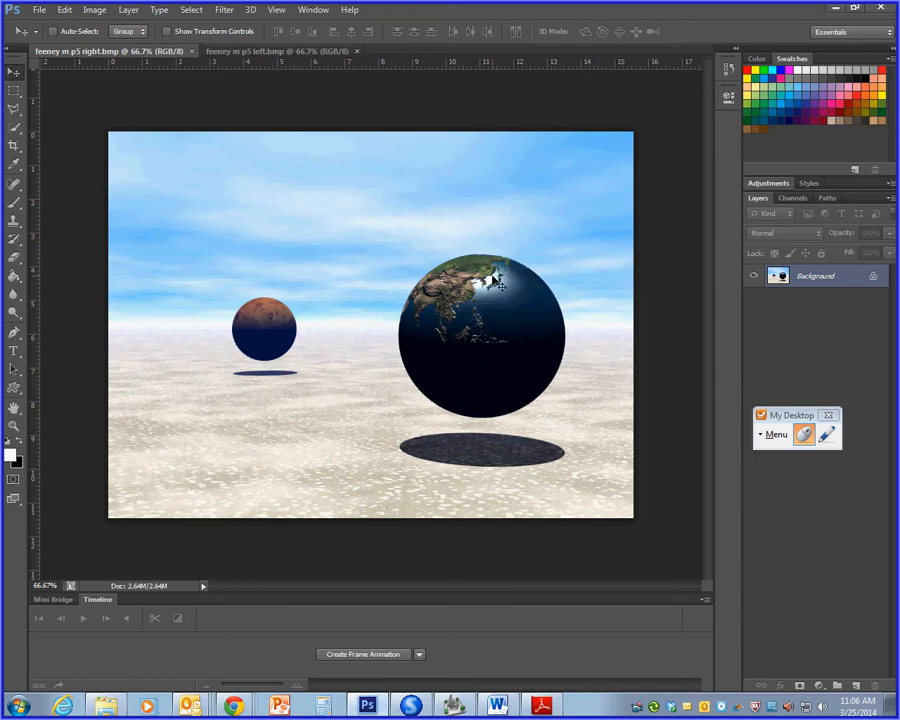
left_click(249, 52)
left_click(141, 52)
left_click(243, 52)
left_click(131, 52)
left_click(226, 52)
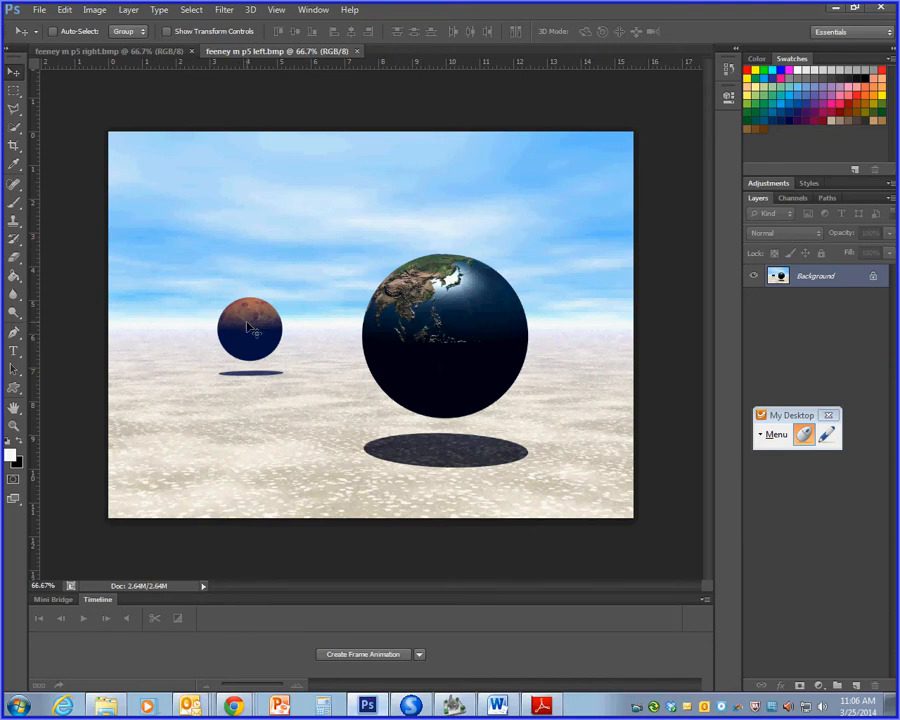
left_click(150, 52)
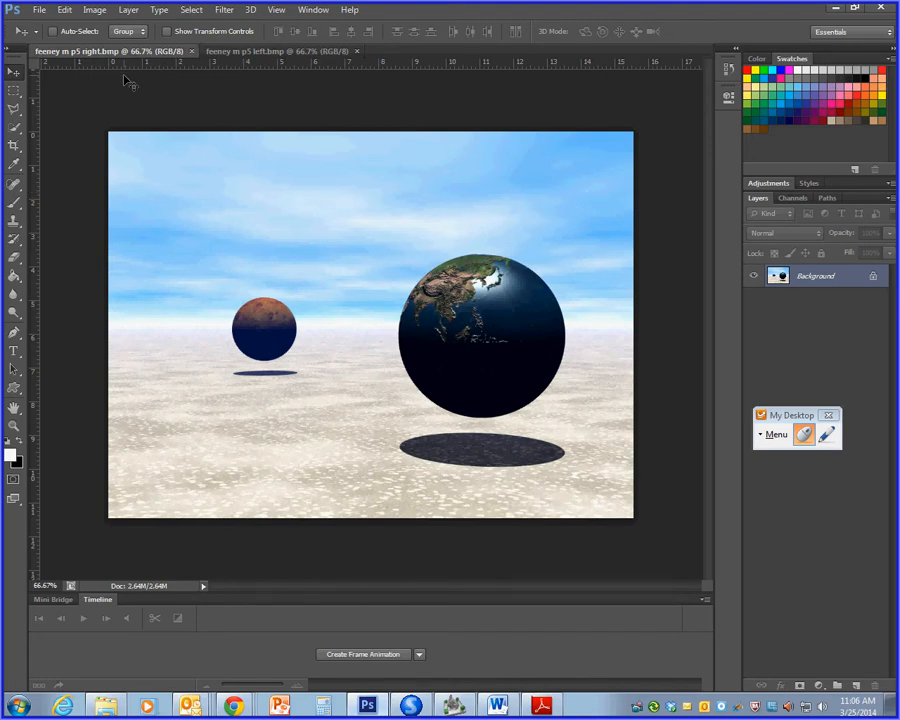
- Convert the right render's Background into an editable layer named "right"
double_click(825, 279)
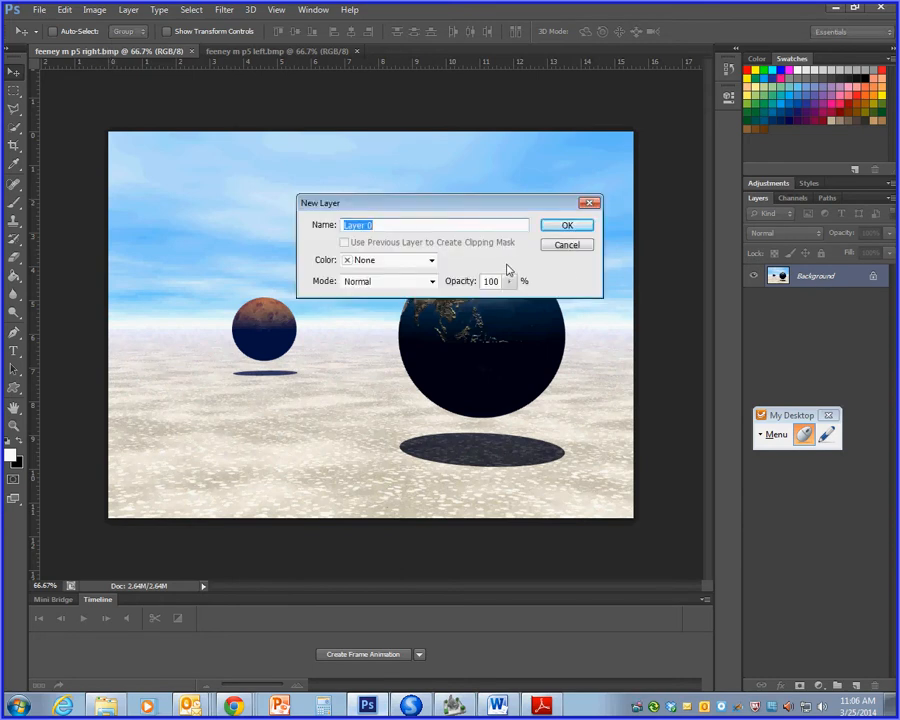
type("right")
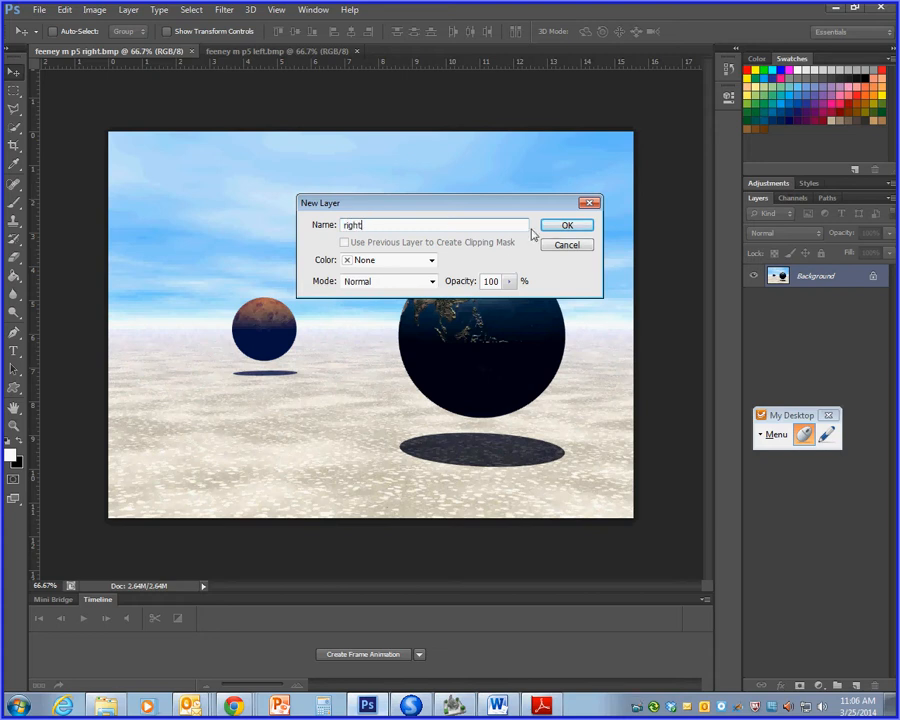
left_click(566, 225)
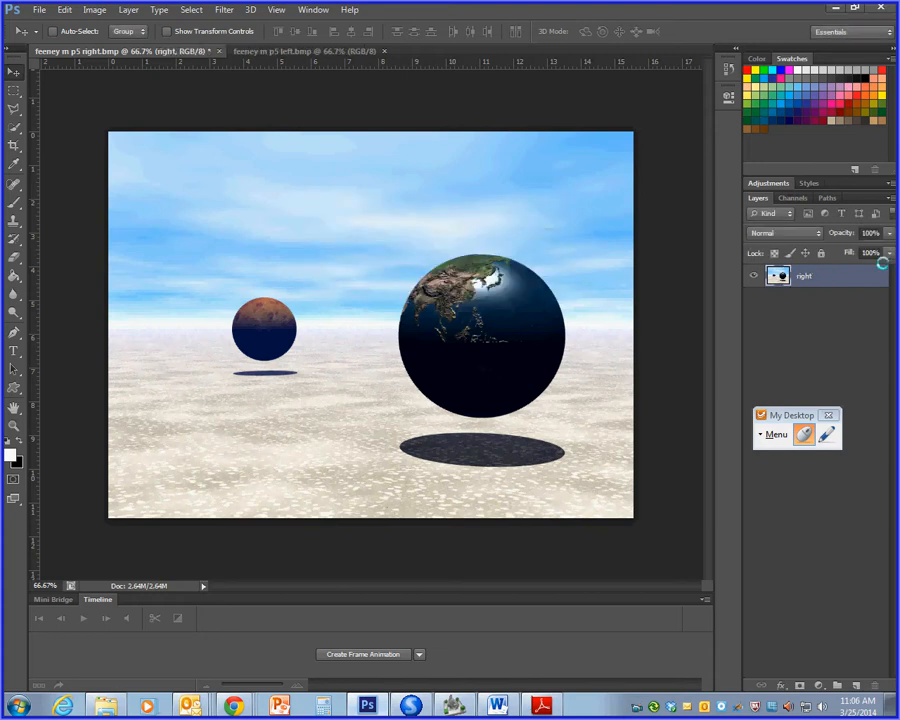
- In the left render, convert the Background into an editable layer named "left"
left_click(297, 51)
double_click(811, 277)
key("BackSpace")
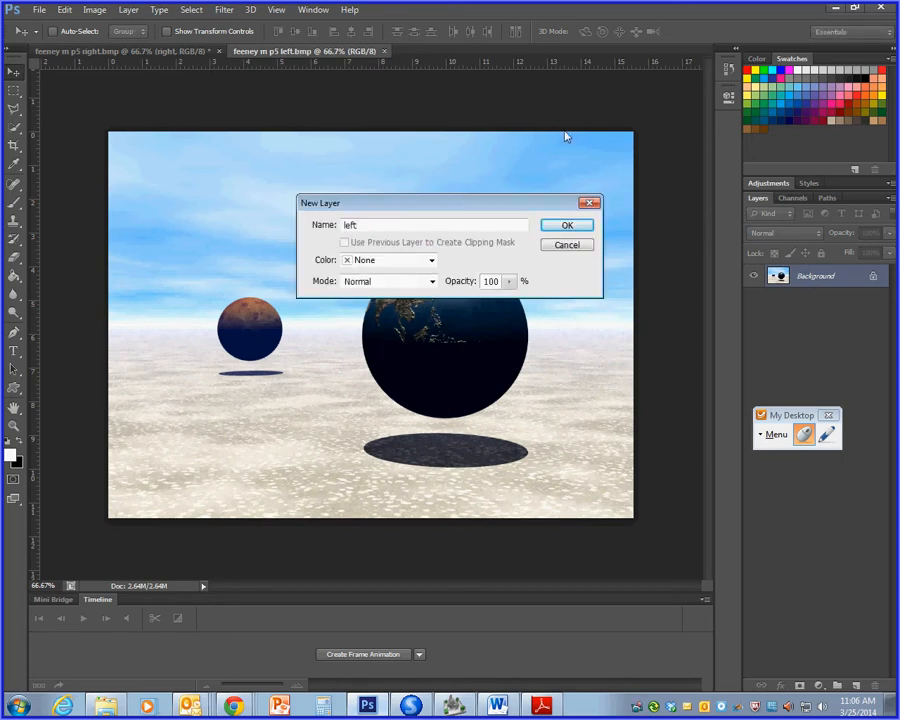
left_click(566, 226)
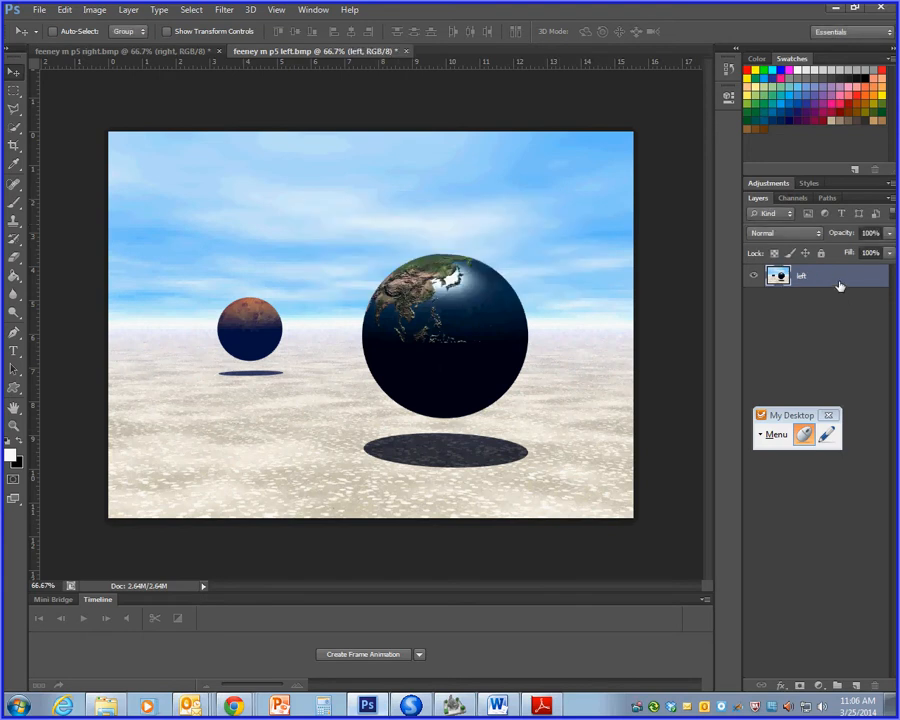
- Arrange the right and left render documents side by side in a 2-up Vertical layout
left_click(160, 51)
left_click(287, 53)
left_click(180, 51)
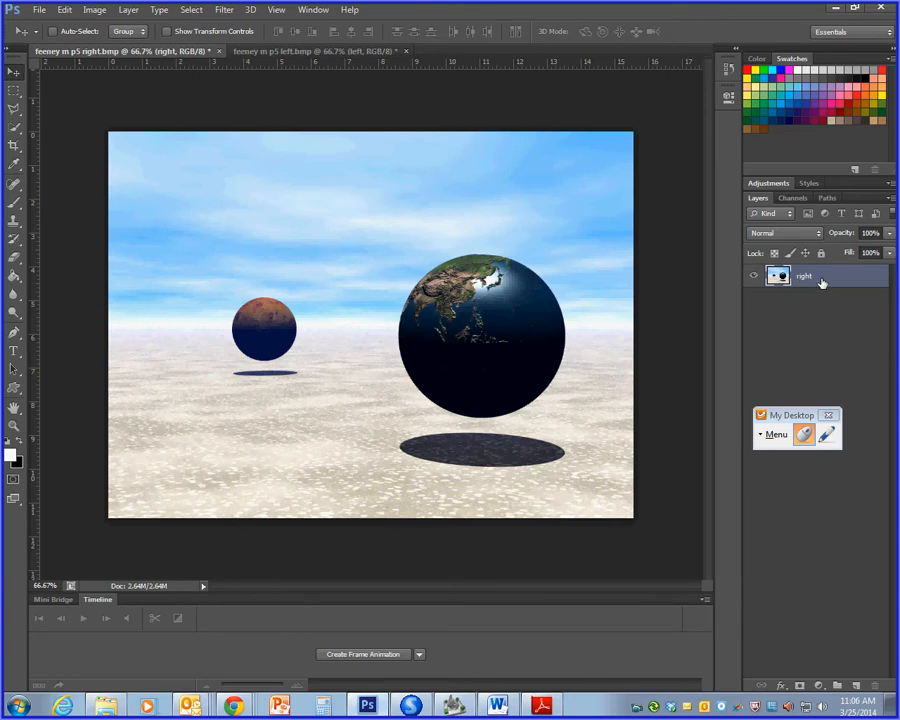
left_click(314, 12)
mouse_move(318, 26)
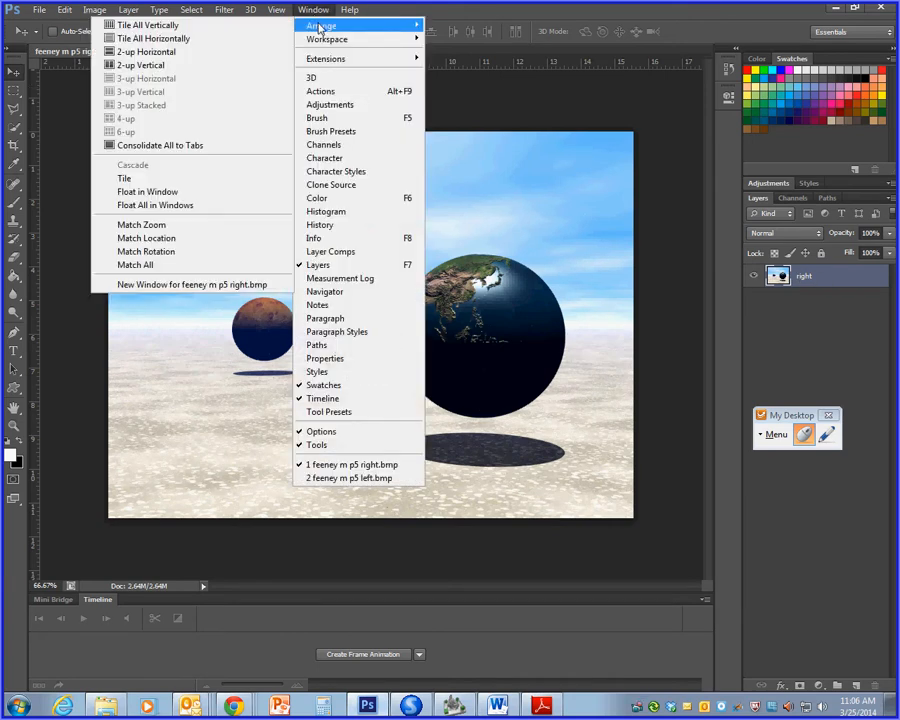
left_click(176, 66)
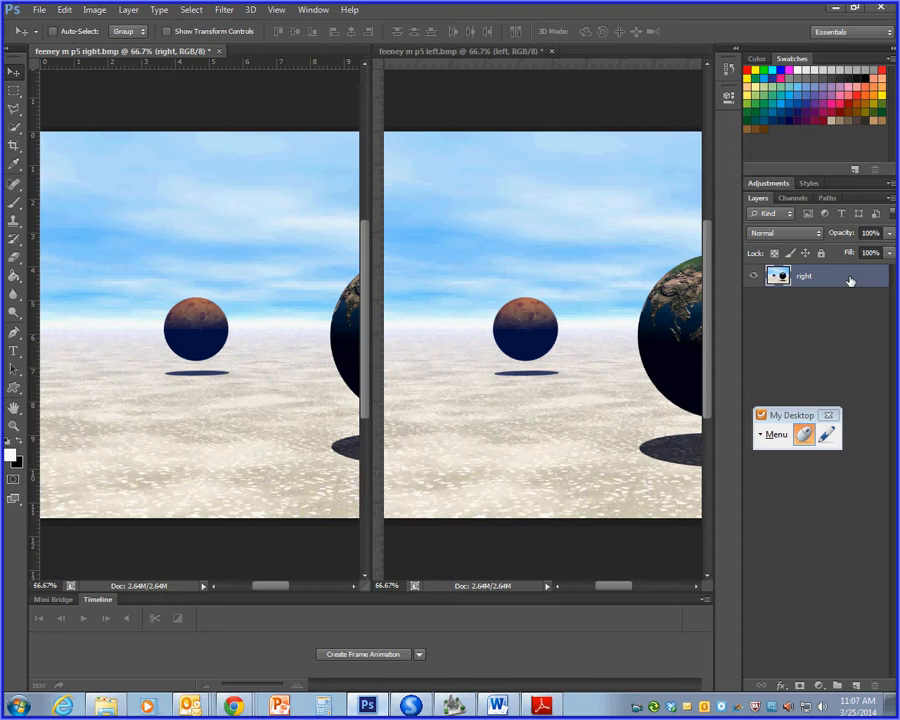
- Copy the "right" layer into the left render's document, above the "left" layer, and make that document active
left_click_drag(850, 281, 564, 285)
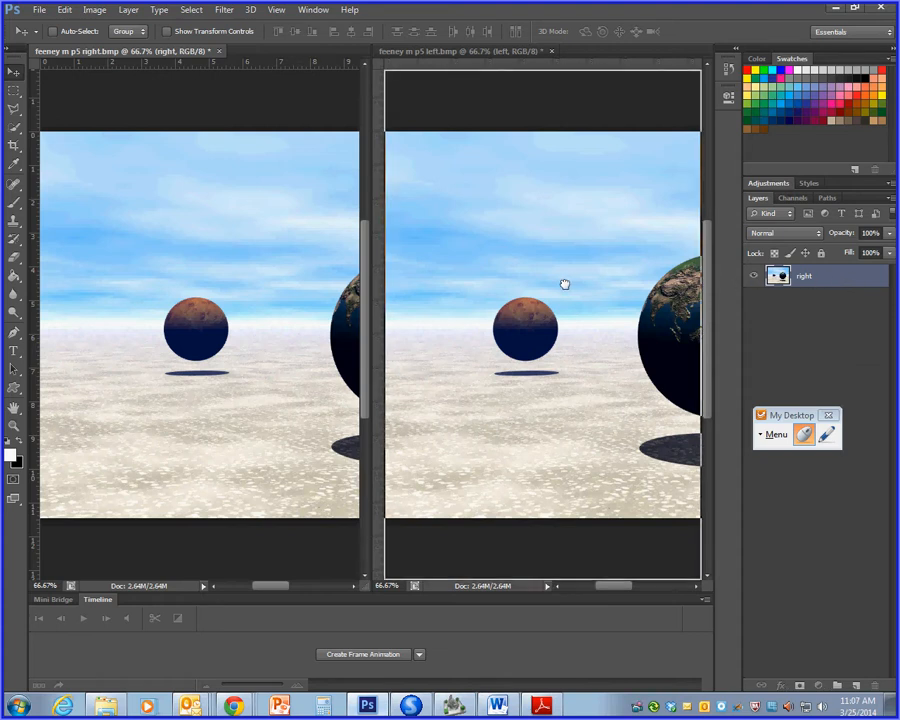
left_click_drag(564, 285, 566, 229)
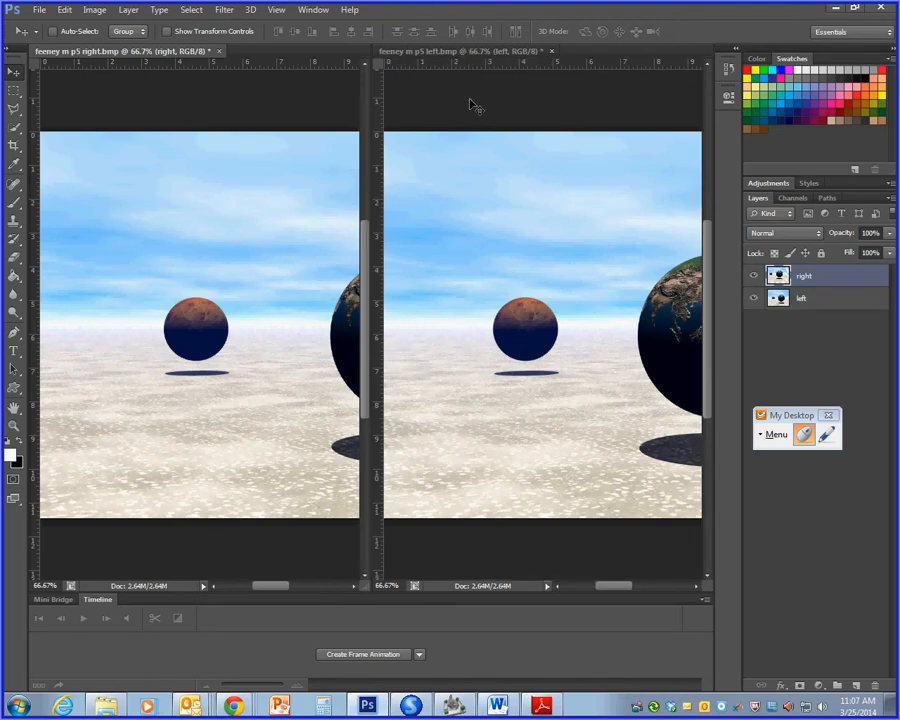
left_click(424, 56)
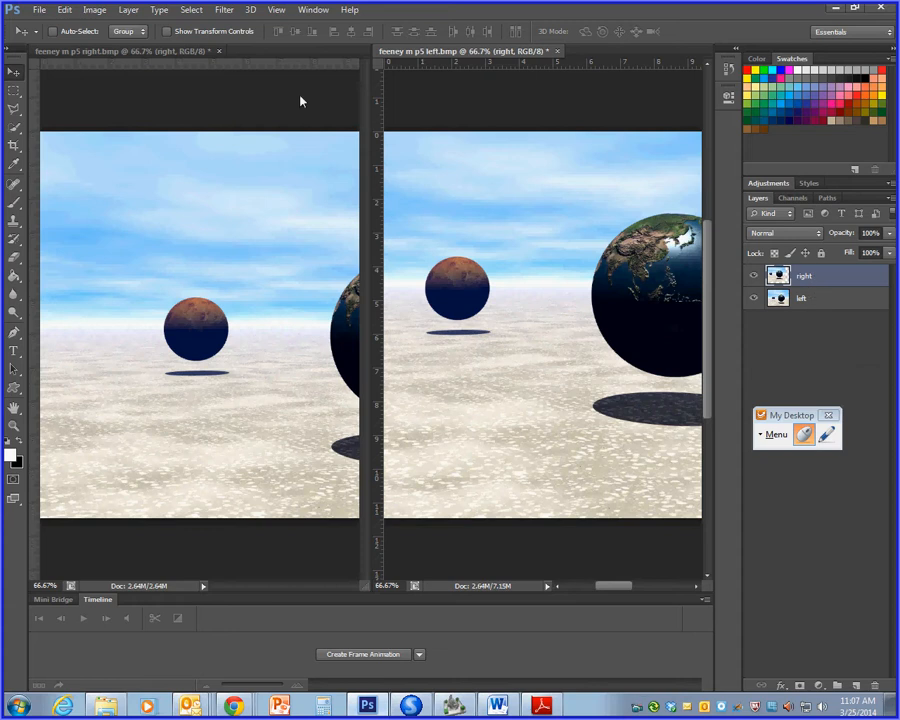
- Close the right render's document, saving it as a PSD in the Warm Ups folder with Maximize Compatibility on
left_click(219, 51)
left_click(393, 268)
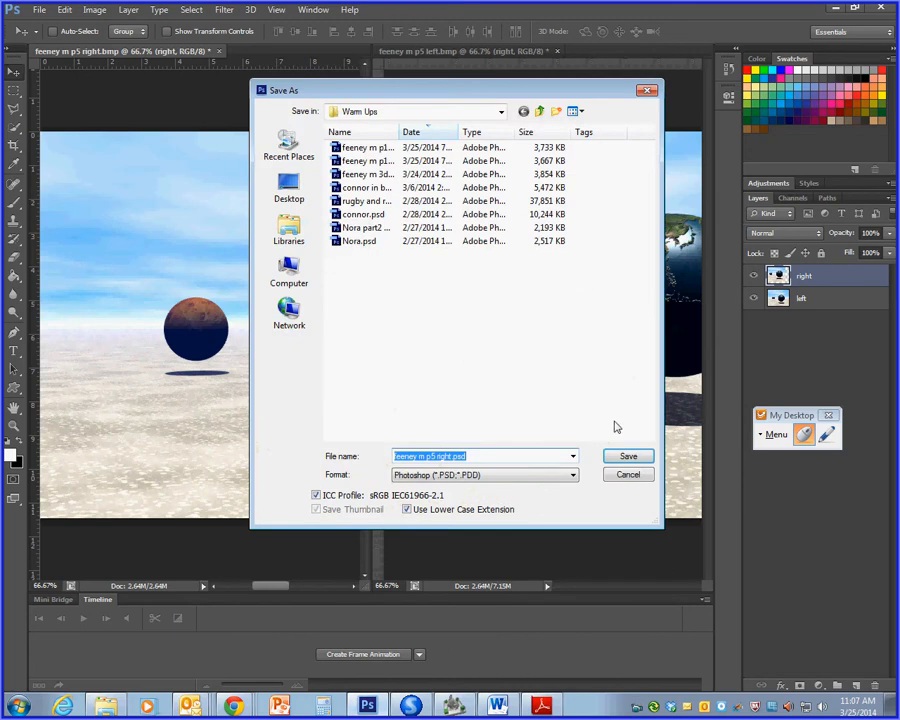
left_click(628, 457)
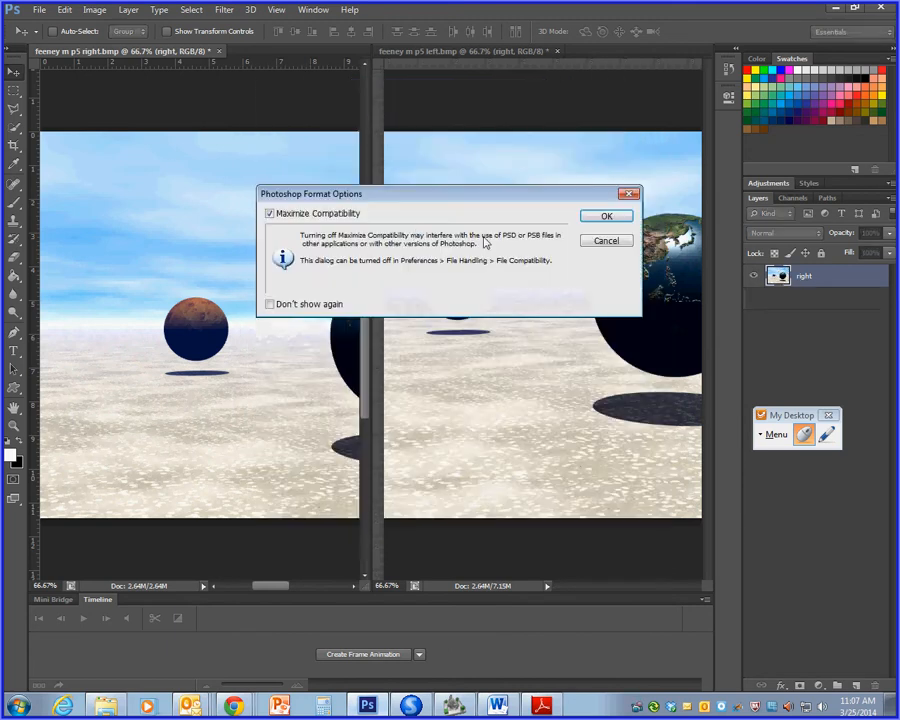
left_click(607, 217)
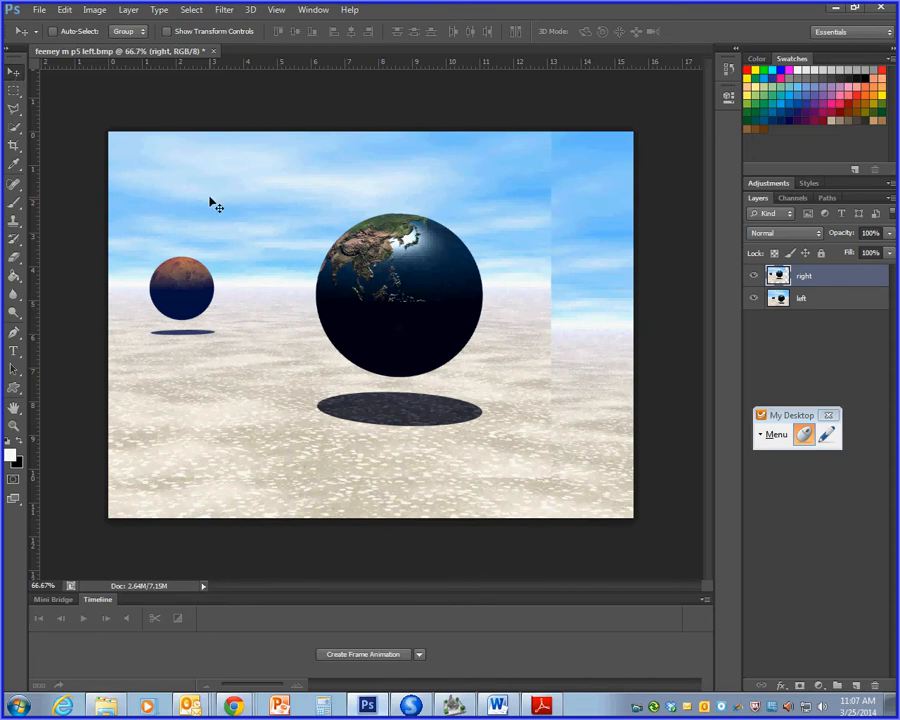
- Align the "right" layer with the canvas edges so it fully covers the "left" layer, checking it by toggling its visibility
left_click_drag(257, 281, 309, 303)
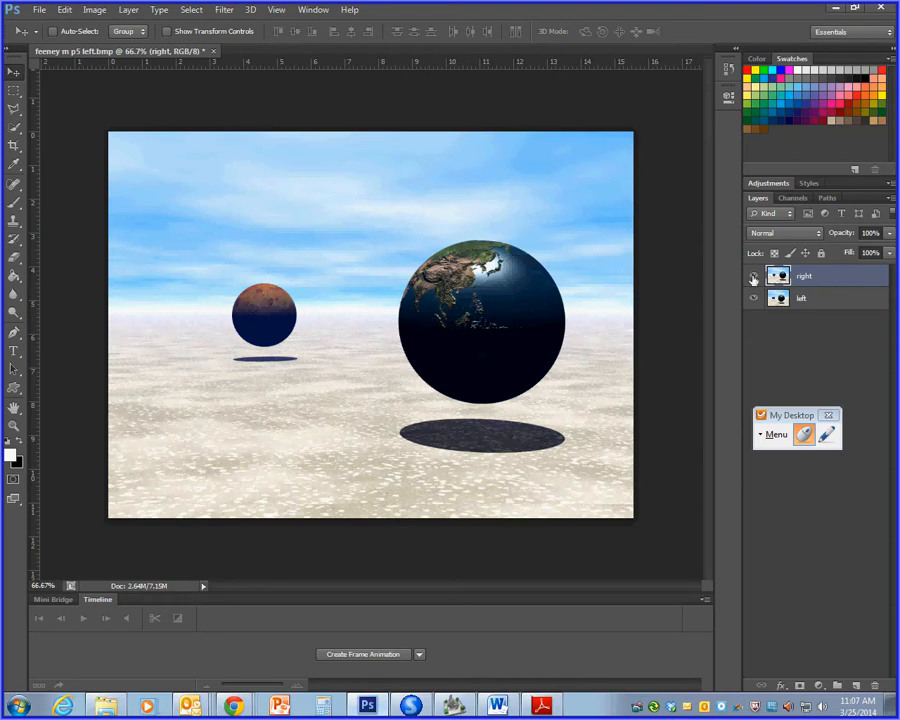
left_click(753, 279)
left_click(753, 279)
left_click(753, 279)
left_click(753, 279)
left_click(753, 279)
left_click(753, 279)
key("shift+Down")
key("shift+Down")
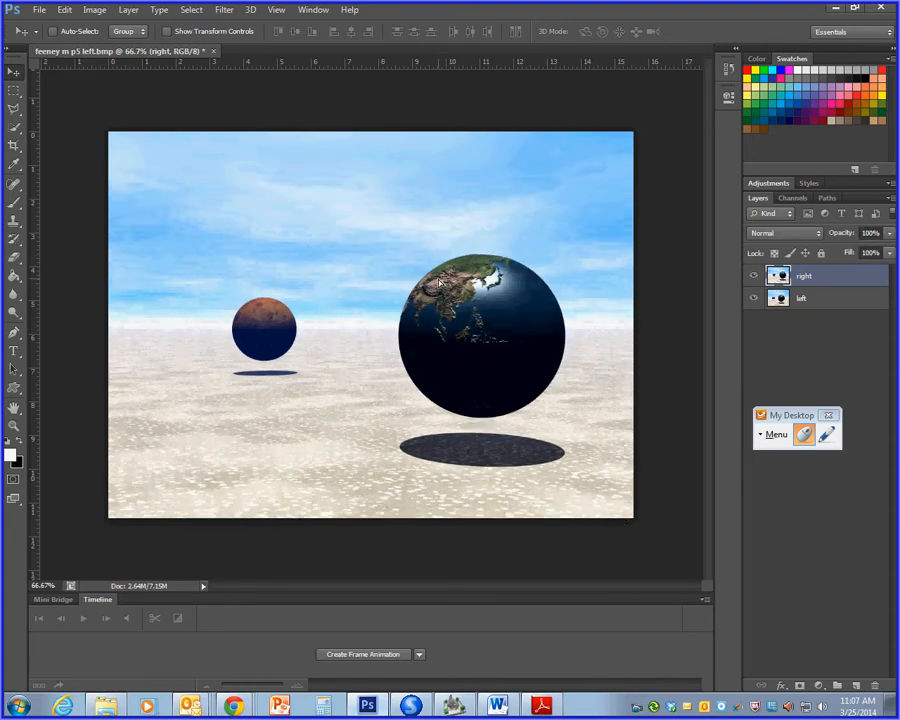
- Toggle the "right" layer's visibility repeatedly to compare the sphere positions and background alignment of both layers
left_click(753, 279)
left_click(753, 279)
left_click(753, 279)
left_click(753, 279)
left_click(753, 279)
left_click(753, 279)
left_click(753, 279)
left_click(753, 279)
left_click(753, 279)
left_click(753, 279)
left_click(753, 279)
left_click(753, 279)
left_click(753, 279)
left_click(753, 279)
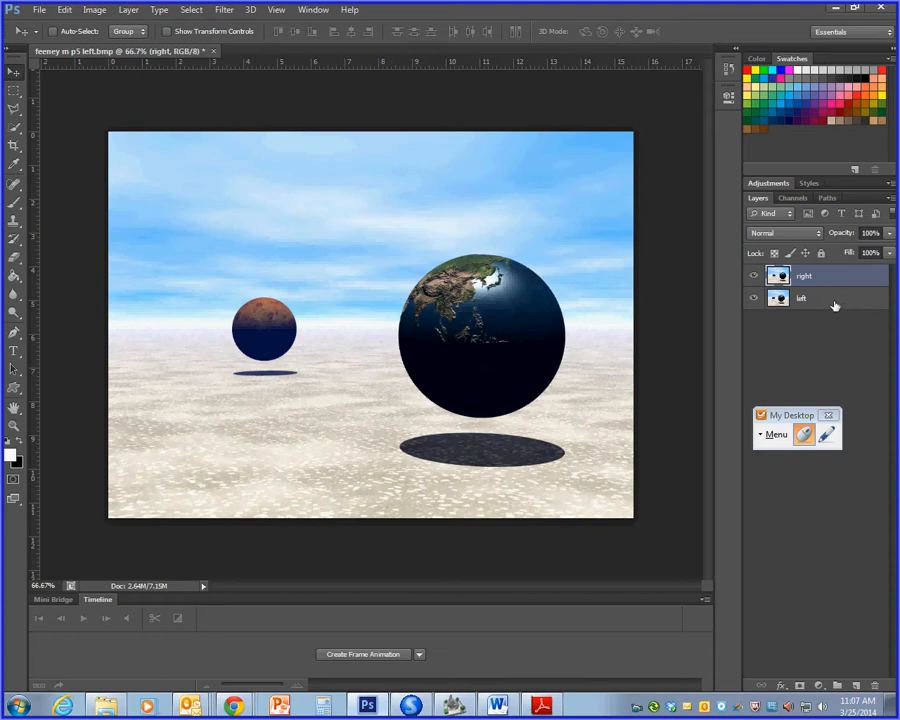
- Place the "left" layer above the "right" layer and set its Red channel's white output level to 0 with Levels
left_click_drag(838, 305, 835, 275)
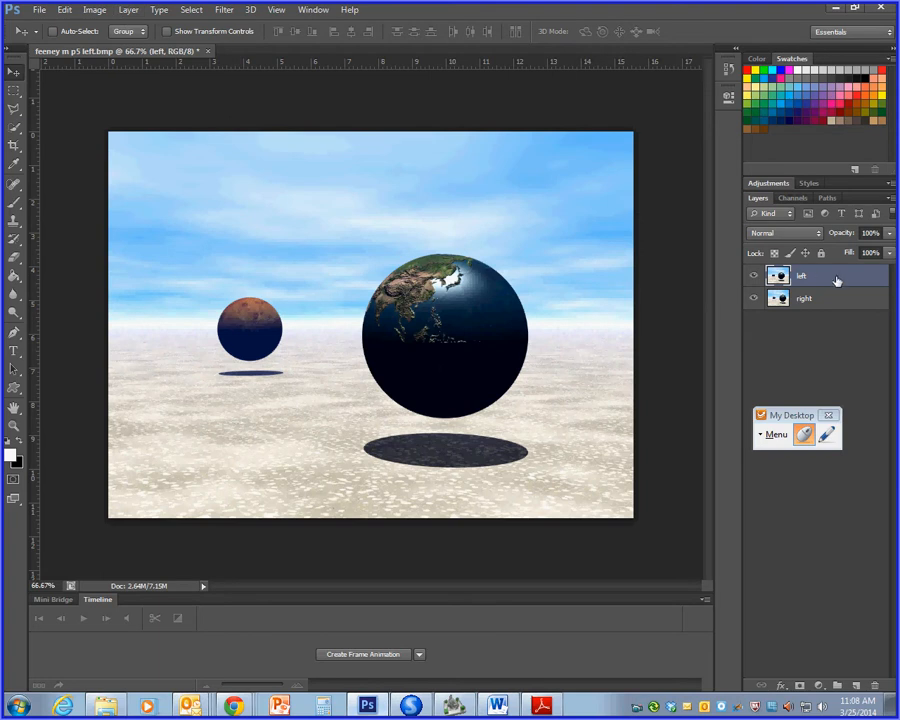
left_click(93, 12)
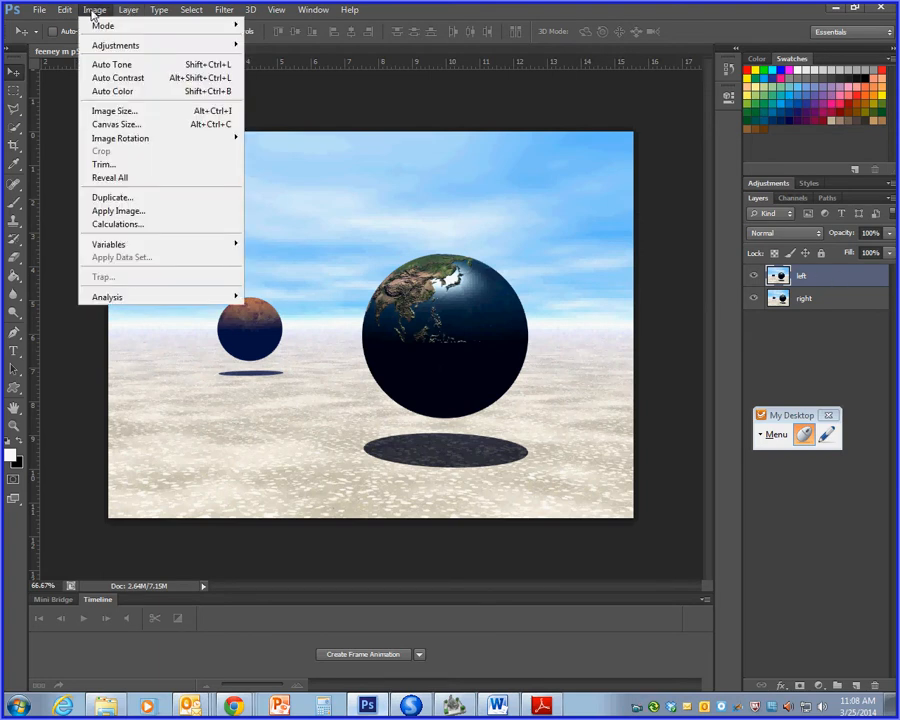
mouse_move(110, 46)
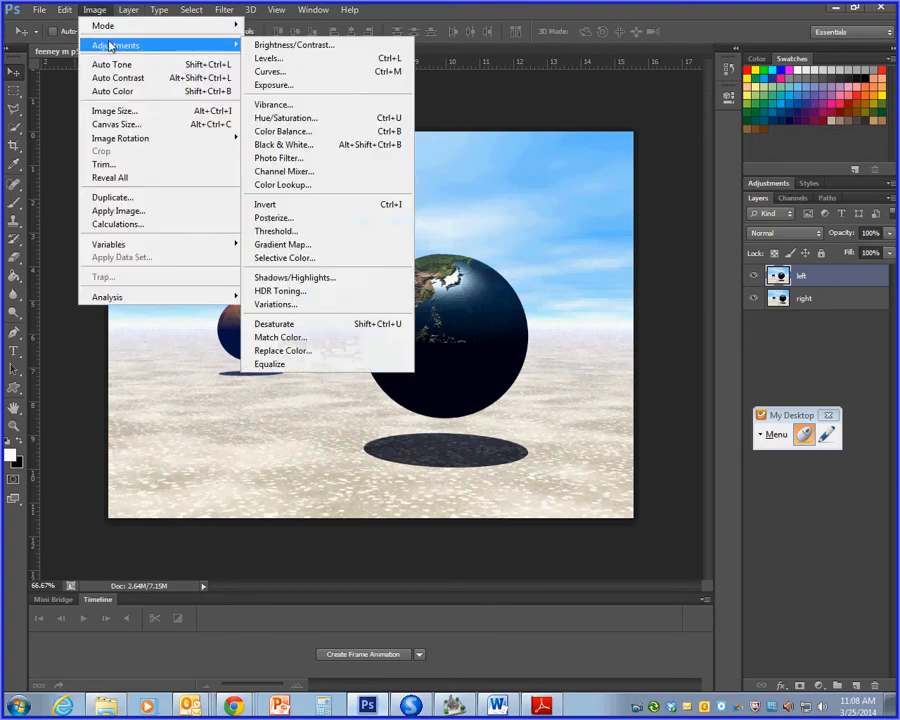
left_click(365, 58)
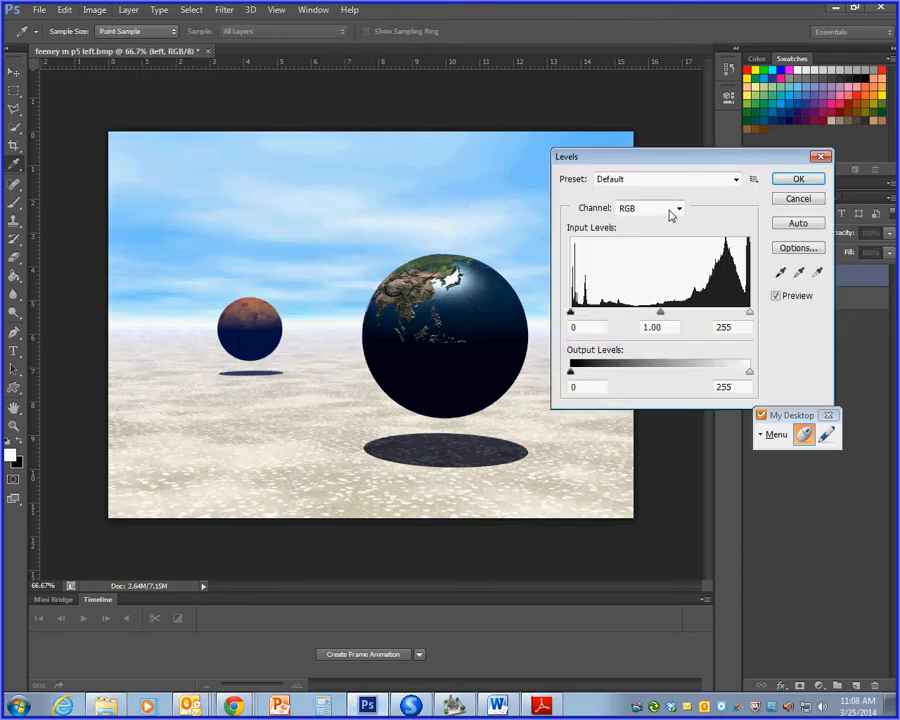
left_click(670, 212)
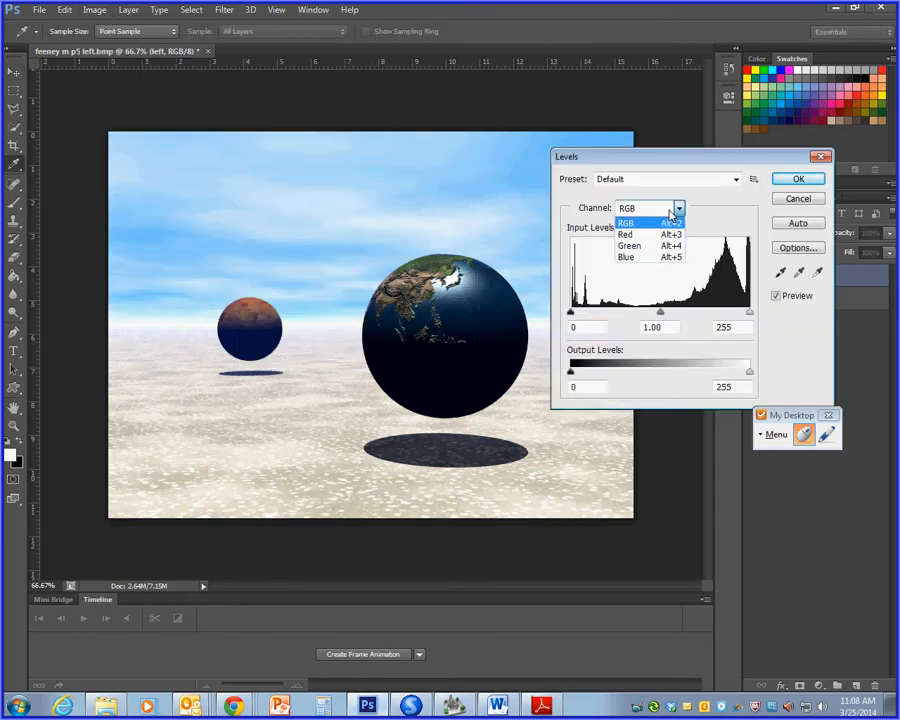
left_click(661, 236)
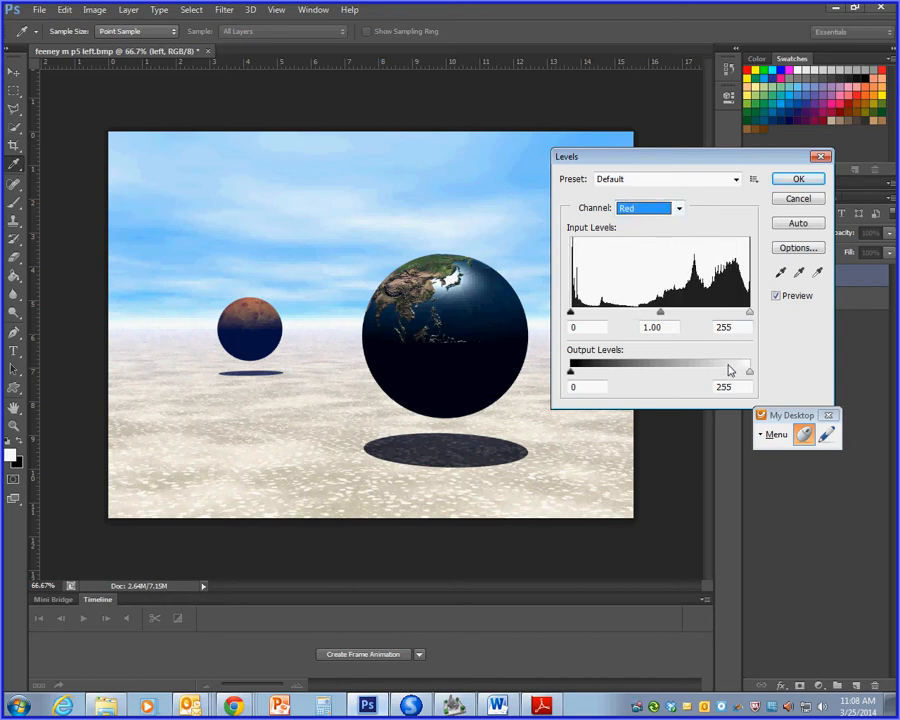
left_click_drag(740, 387, 704, 386)
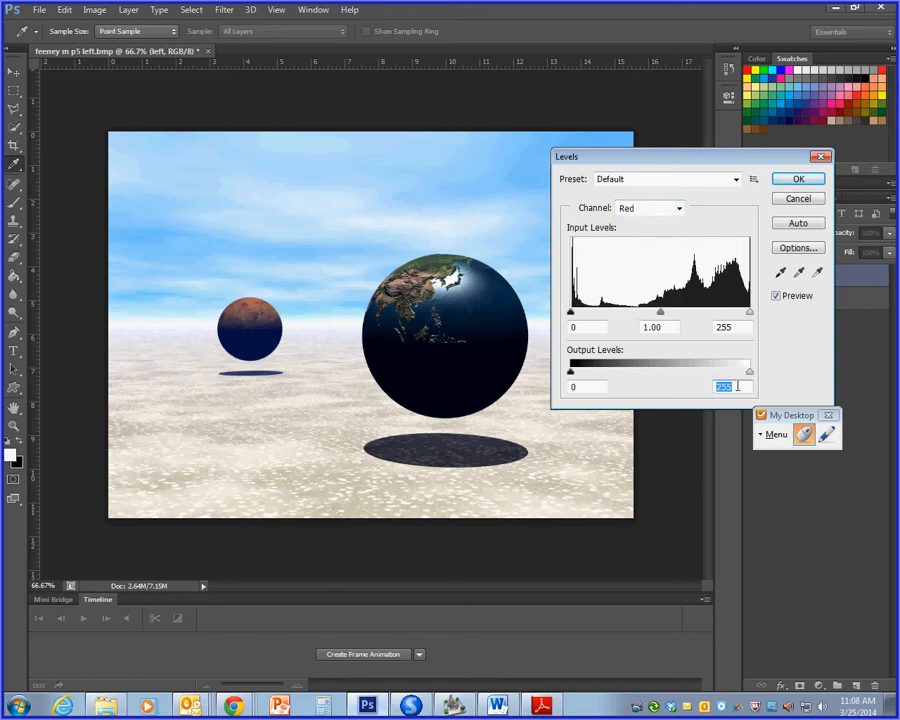
type("0")
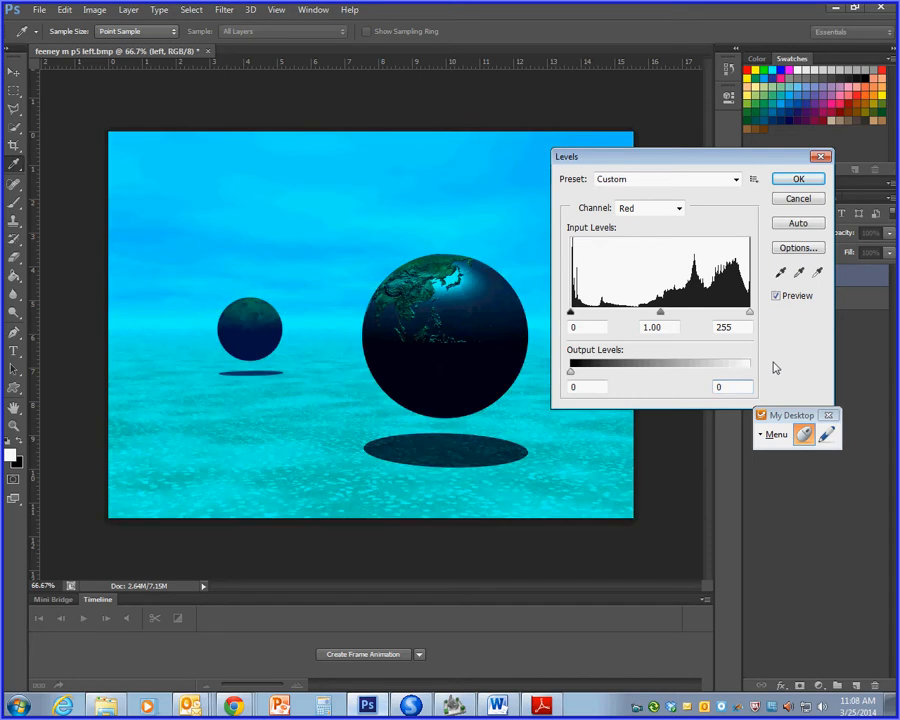
left_click(799, 179)
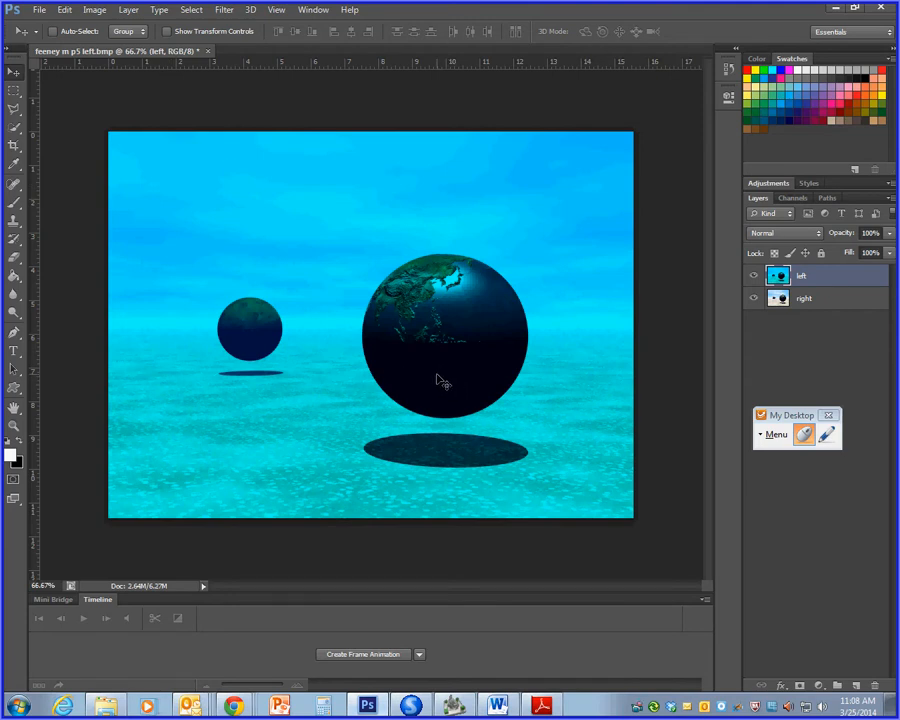
- Set the "left" layer's blend mode to Screen
left_click(817, 234)
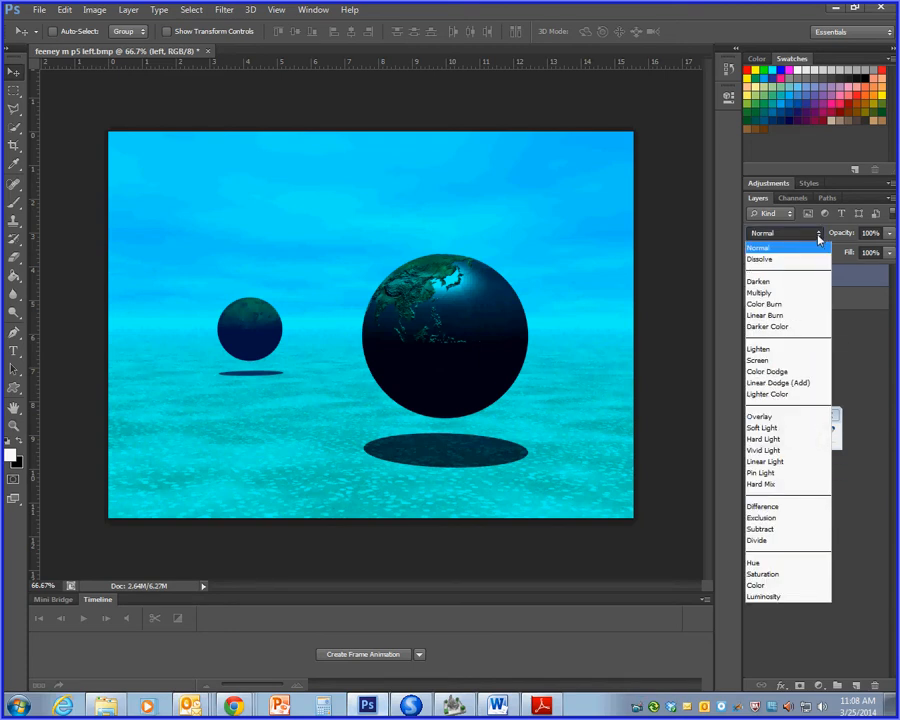
left_click(797, 362)
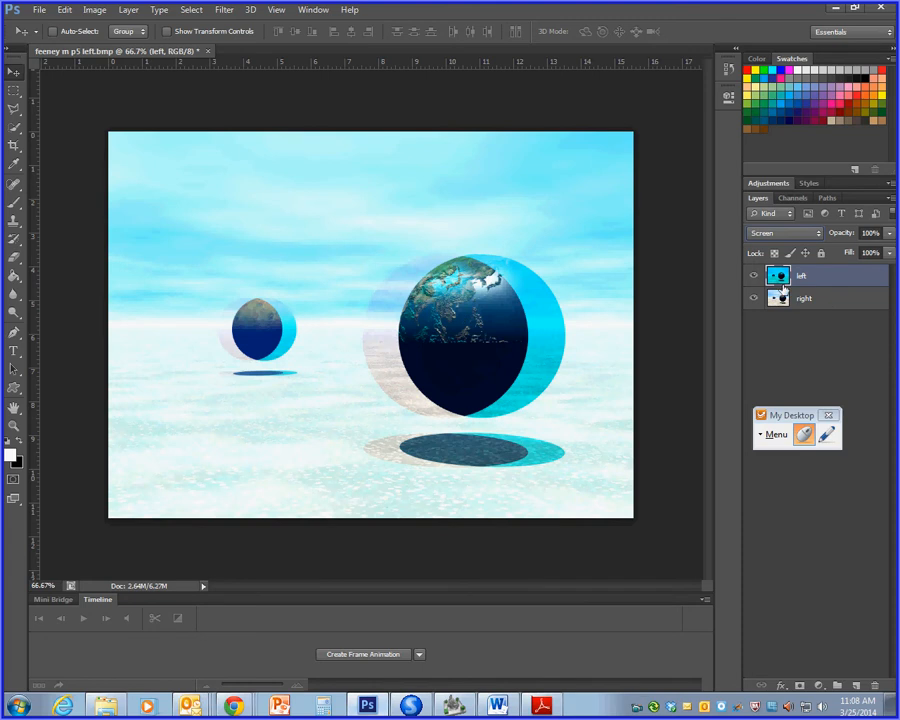
- Start a Levels adjustment on the "right" layer and set the Green channel's white output level to 0
left_click(839, 298)
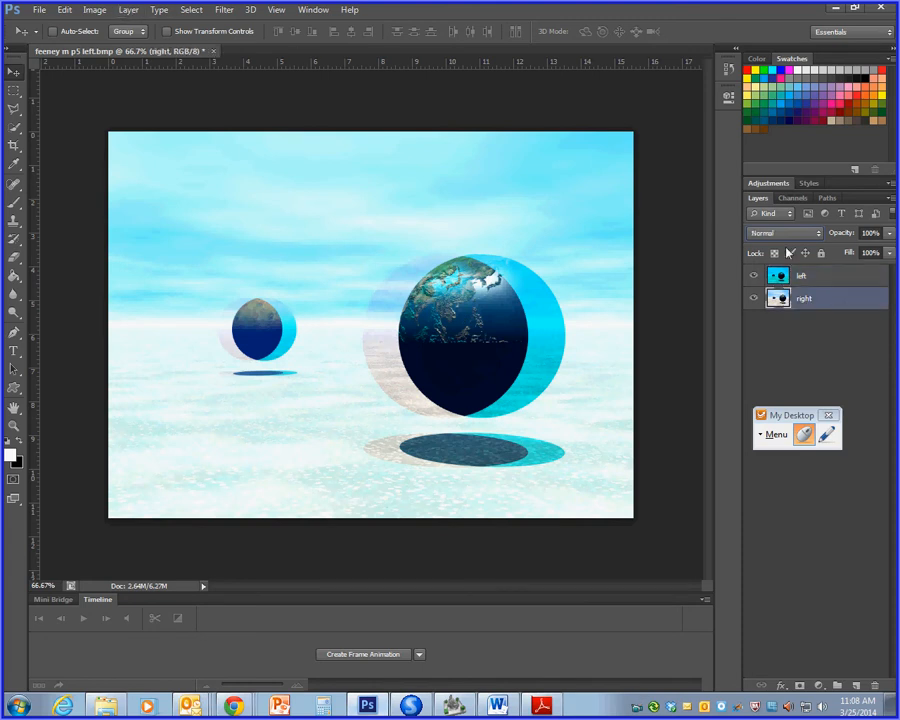
left_click(92, 11)
mouse_move(110, 44)
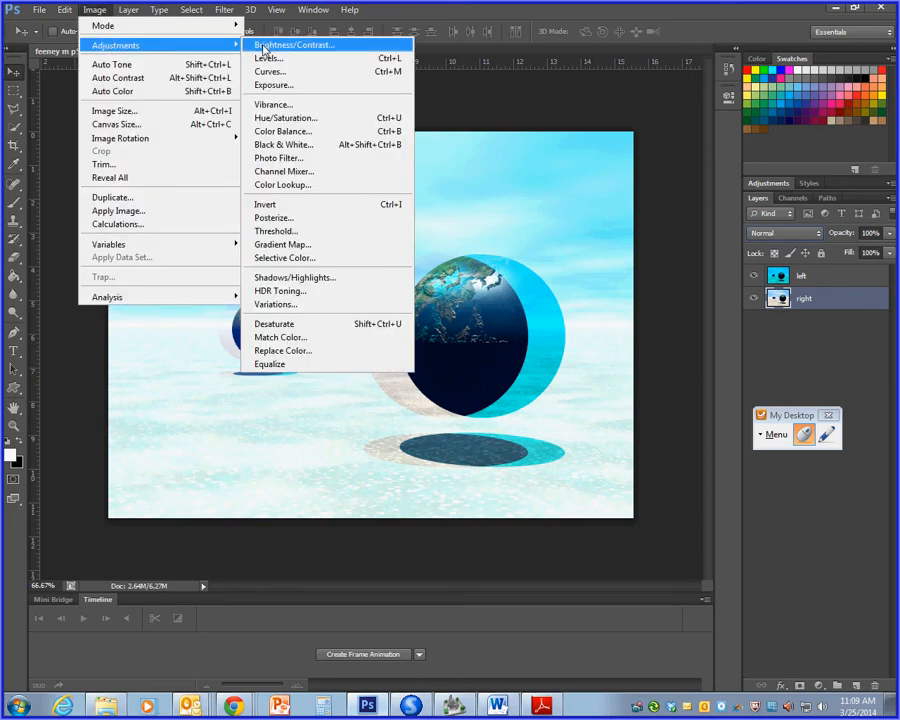
left_click(300, 59)
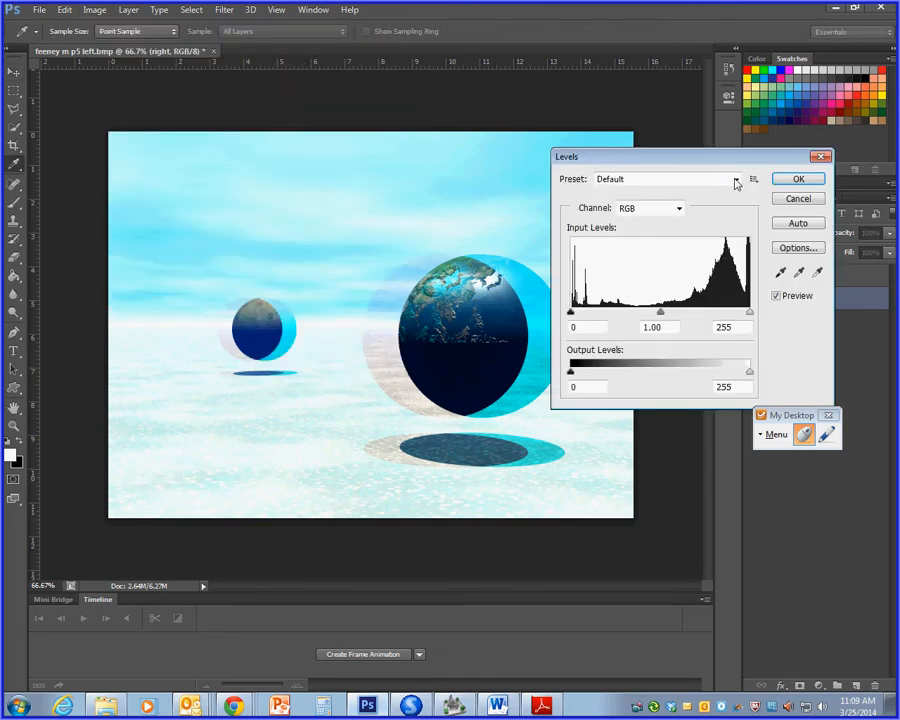
left_click(678, 208)
left_click(662, 246)
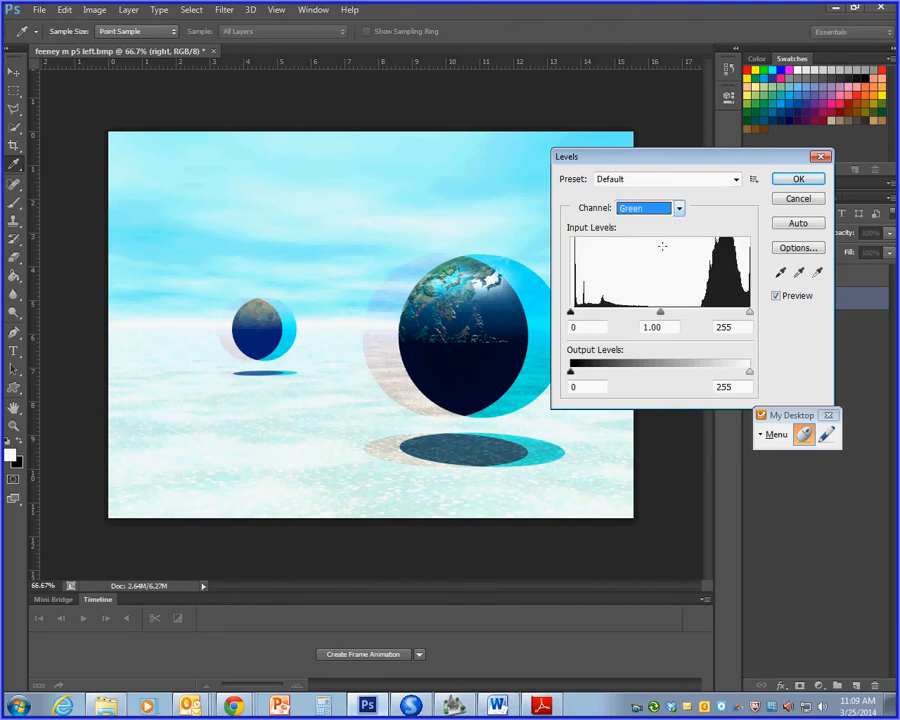
double_click(722, 387)
type("0")
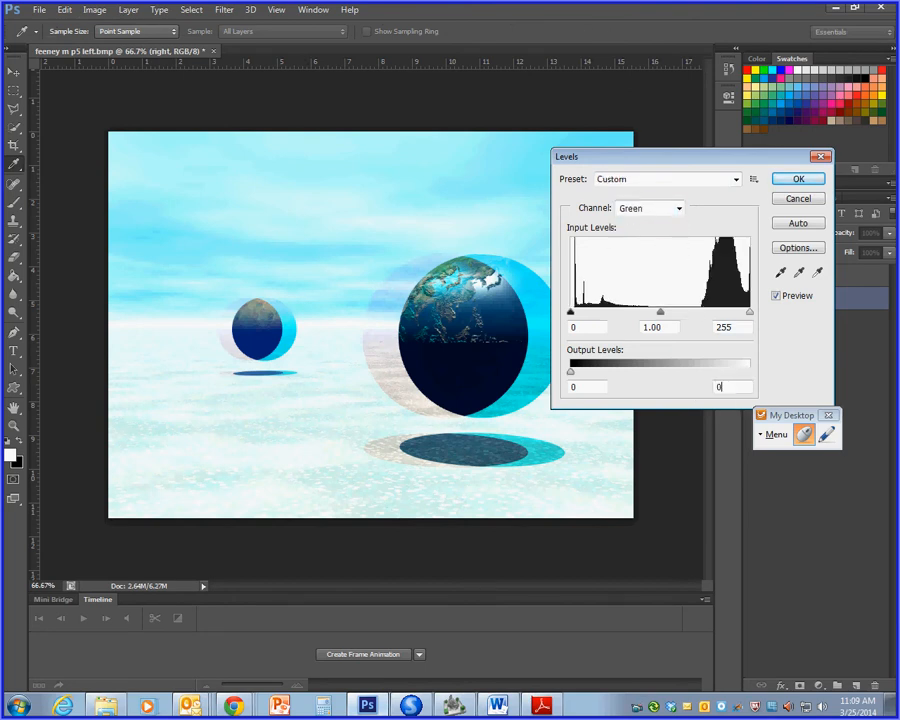
- Set the Blue channel's white output level to 0 for the "right" layer and apply the Levels adjustment
left_click(668, 208)
left_click(658, 258)
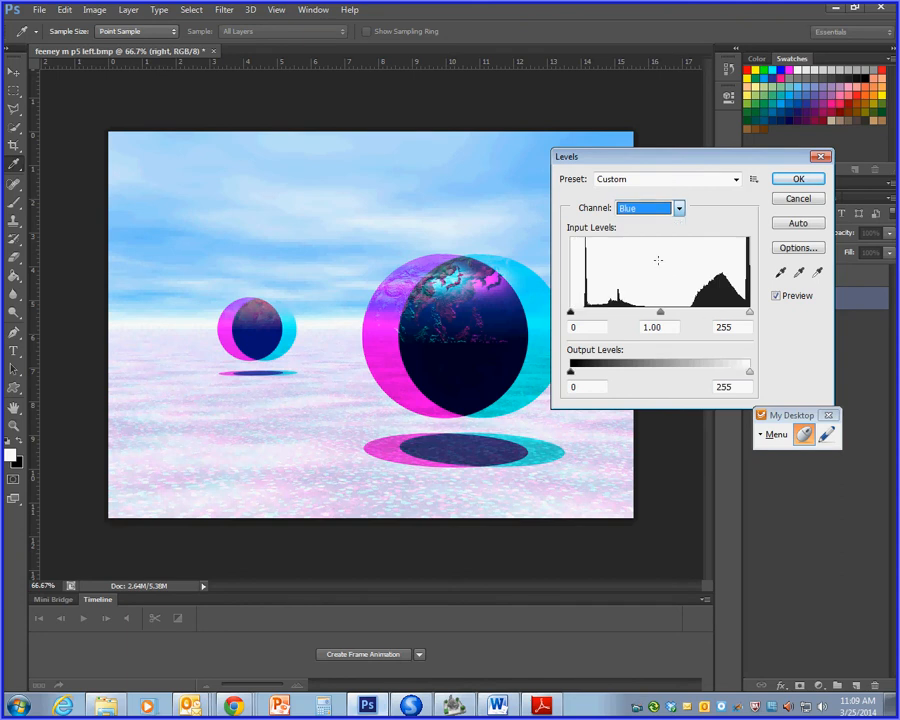
double_click(722, 387)
type("0")
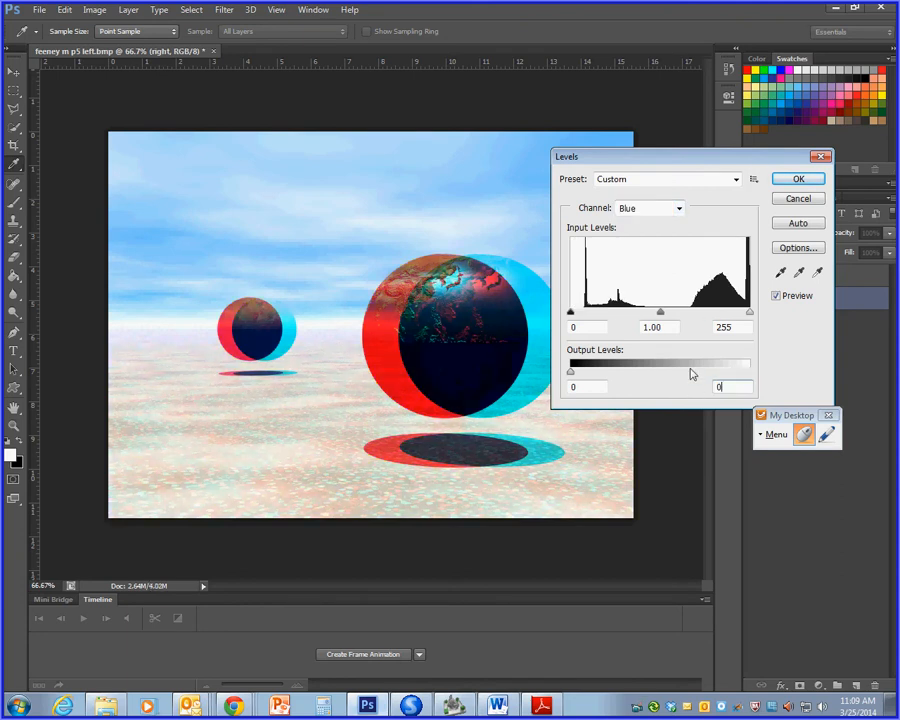
left_click(797, 178)
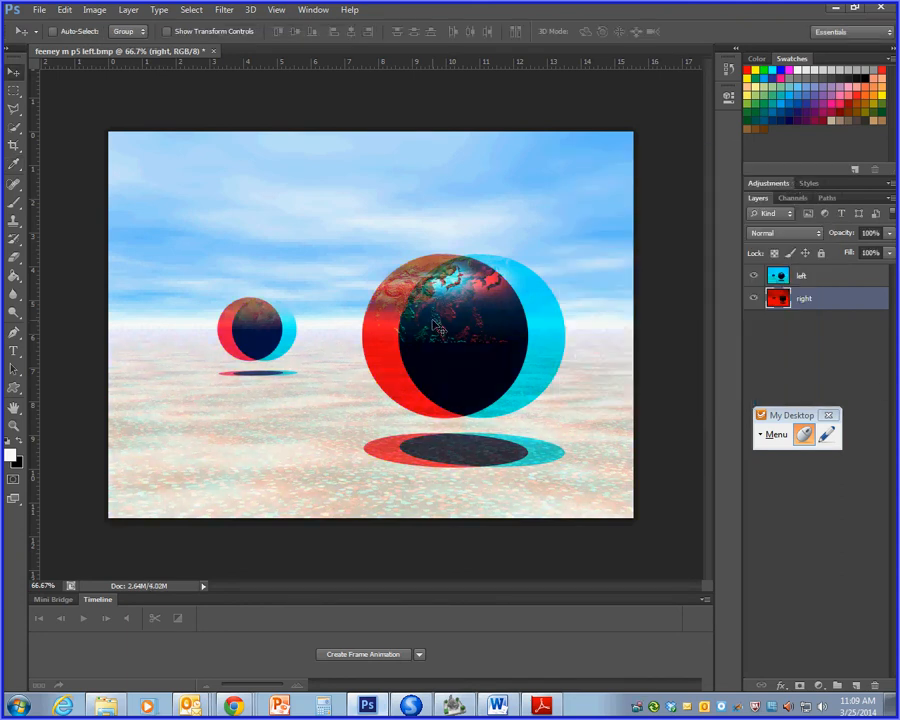